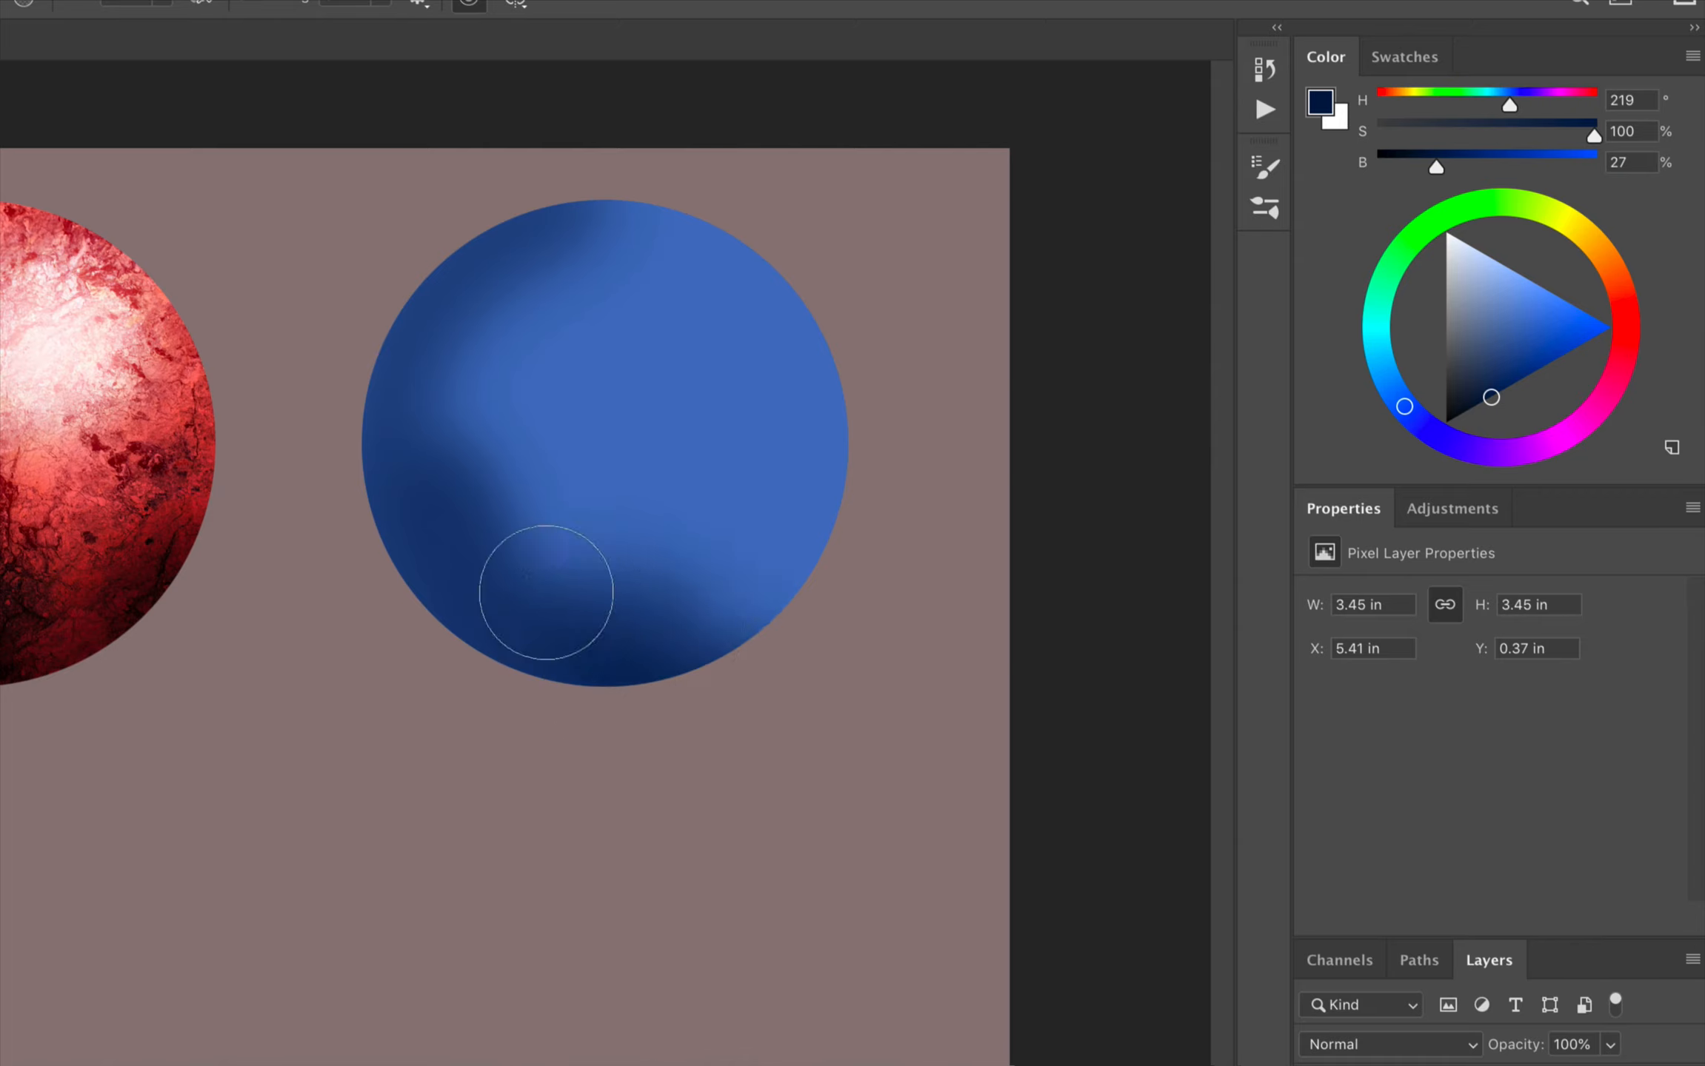
Step: Paint soft dark blue shading along the lower and outer left edges of the blue sphere
{"action": "mouse_move", "coordinate": [411, 390]}
{"action": "left_mouse_down"}
{"action": "mouse_move", "coordinate": [525, 270]}
{"action": "mouse_move", "coordinate": [483, 347]}
{"action": "left_mouse_up"}
{"action": "left_click", "coordinate": [567, 304], "text": "alt"}
{"action": "left_click_drag", "start_coordinate": [667, 526], "coordinate": [740, 530]}
{"action": "left_click_drag", "start_coordinate": [643, 392], "coordinate": [591, 517]}
Step: Paint a pale blue highlight on the sphere's upper right and blend it using blues sampled from the sphere
{"action": "left_click", "coordinate": [1489, 257]}
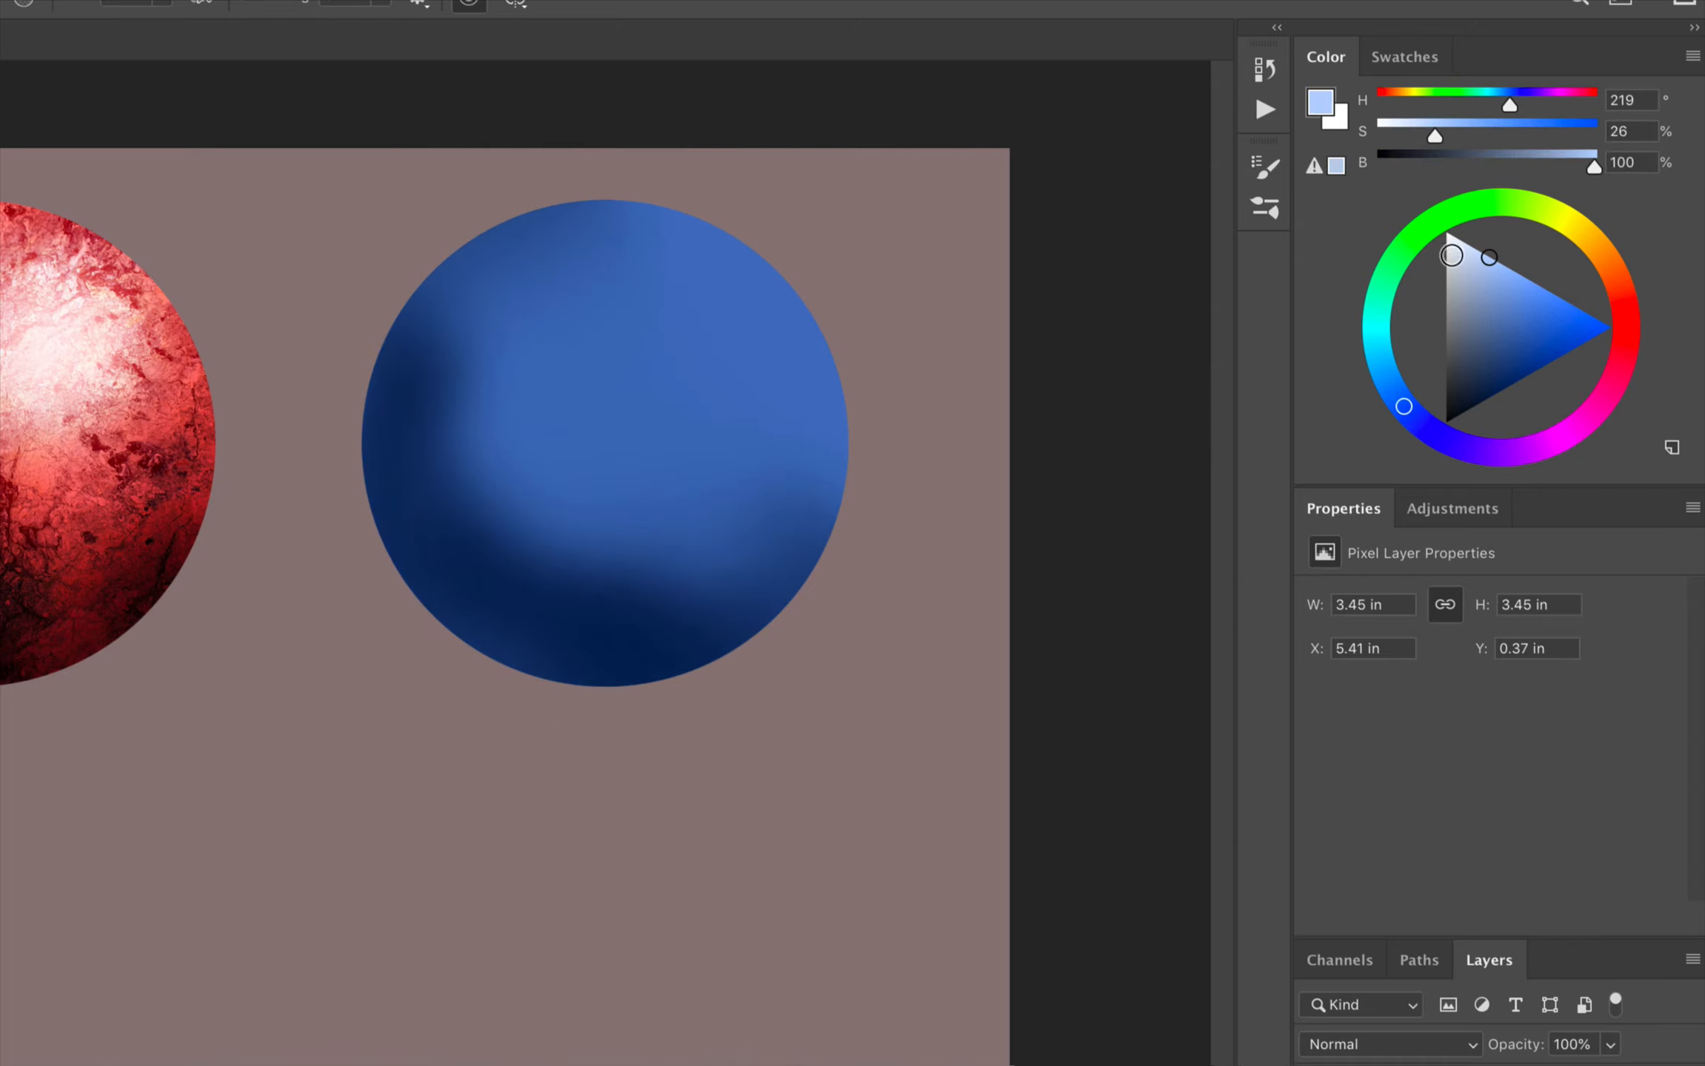
{"action": "left_click", "coordinate": [1453, 242]}
{"action": "mouse_move", "coordinate": [700, 314]}
{"action": "left_mouse_down"}
{"action": "mouse_move", "coordinate": [628, 388]}
{"action": "mouse_move", "coordinate": [719, 331]}
{"action": "left_mouse_up"}
{"action": "left_click", "coordinate": [634, 501], "text": "alt"}
{"action": "mouse_move", "coordinate": [589, 414]}
{"action": "left_mouse_down"}
{"action": "mouse_move", "coordinate": [611, 370]}
{"action": "mouse_move", "coordinate": [657, 433]}
{"action": "left_mouse_up"}
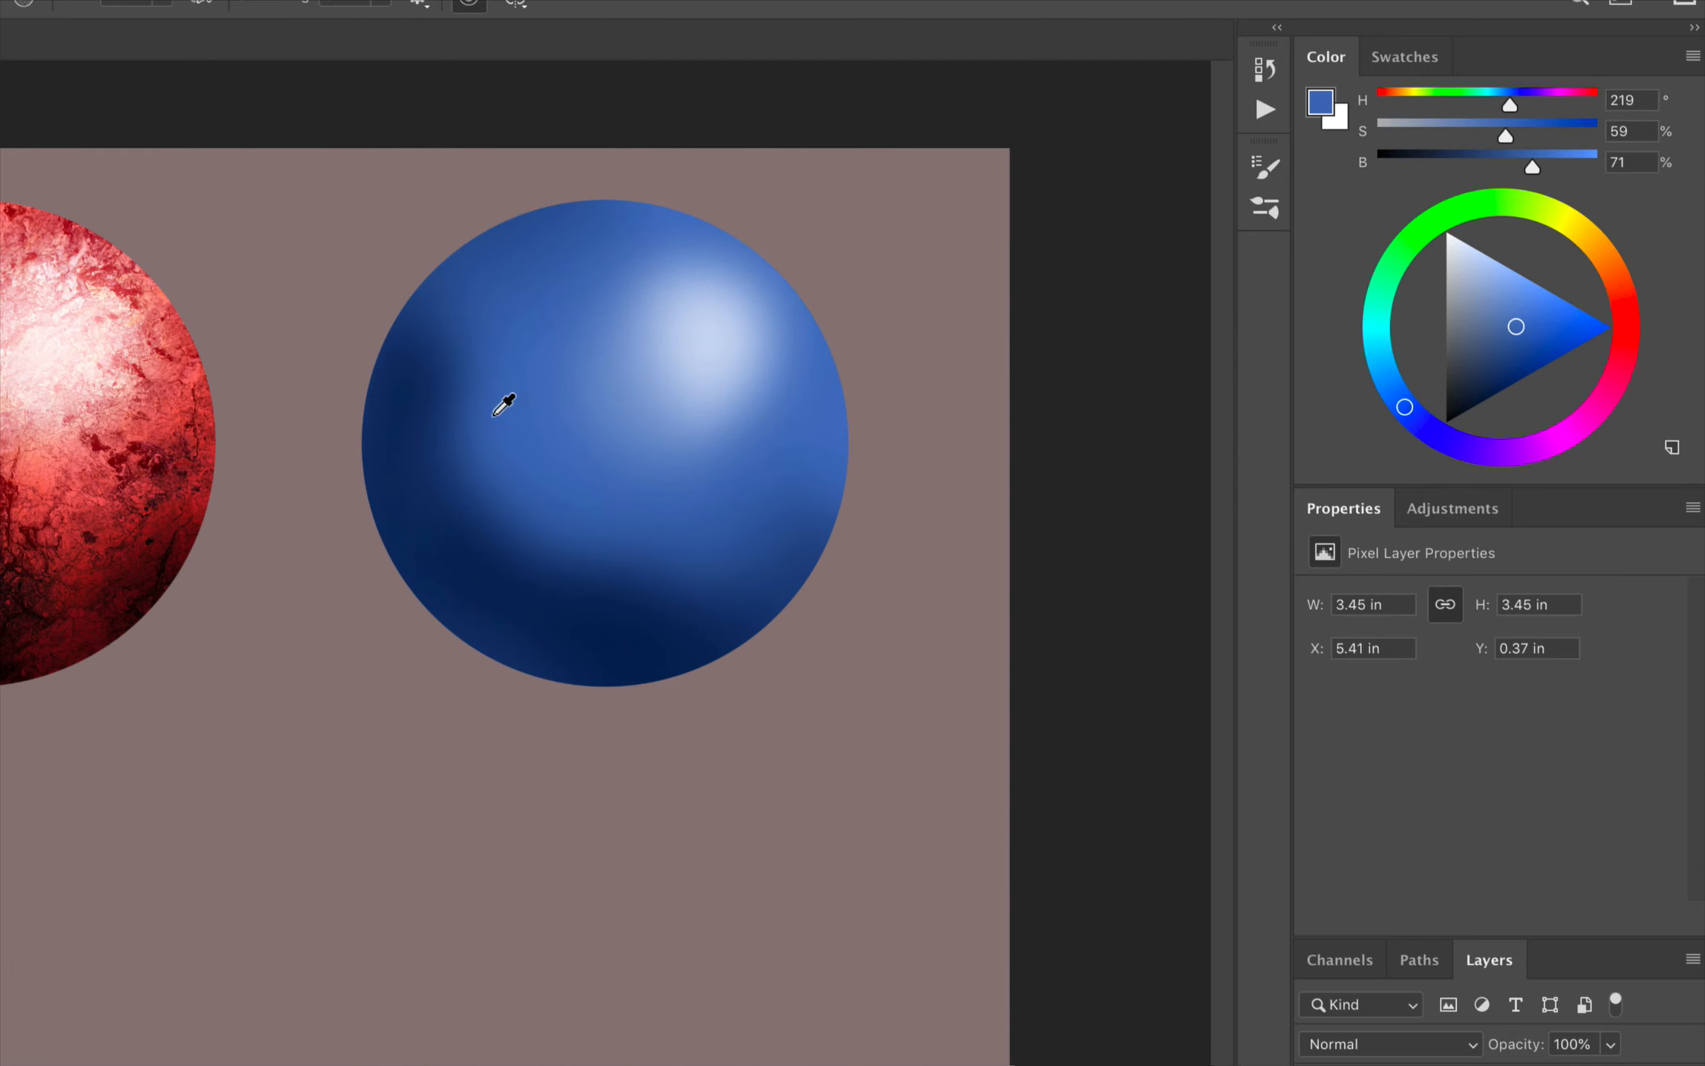
{"action": "left_click", "coordinate": [595, 641], "text": "alt"}
{"action": "mouse_move", "coordinate": [437, 444]}
{"action": "left_mouse_down"}
{"action": "mouse_move", "coordinate": [470, 506]}
{"action": "mouse_move", "coordinate": [592, 551]}
{"action": "left_mouse_up"}
{"action": "left_click", "coordinate": [658, 352], "text": "alt"}
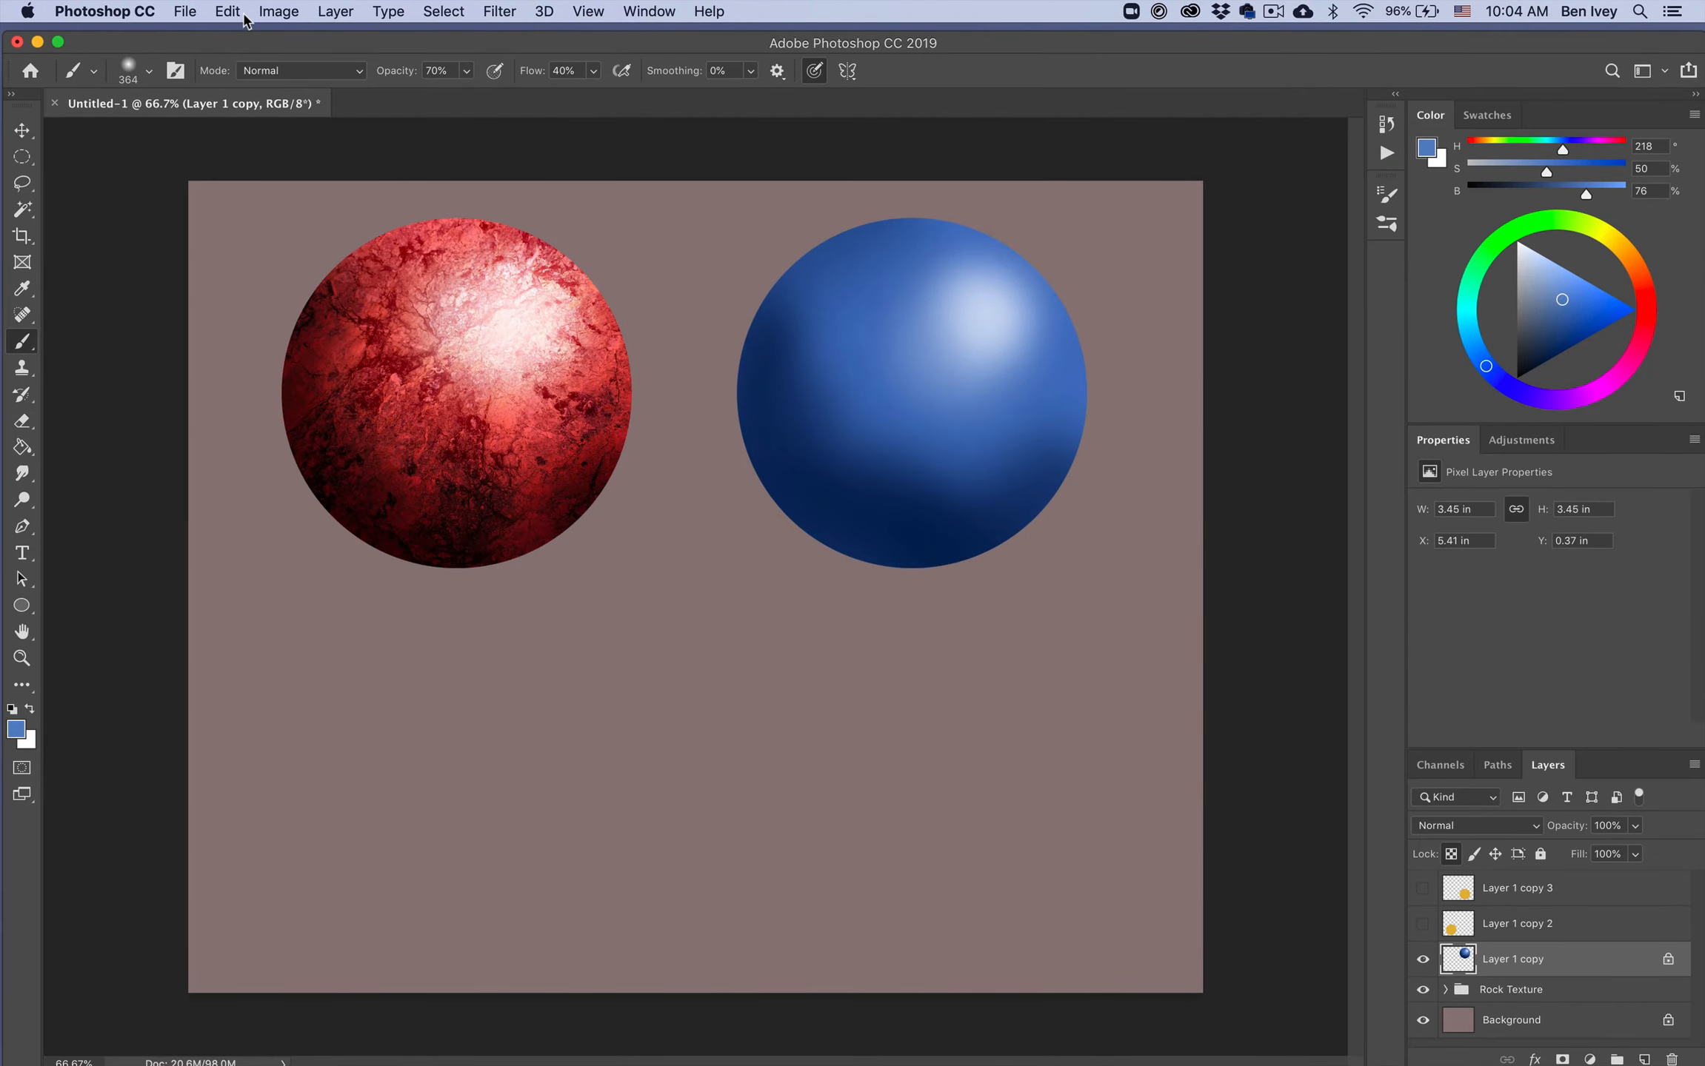
Step: Place Rust Texture.jpg from the Faux Texture folder as an embedded image
{"action": "left_click", "coordinate": [186, 11]}
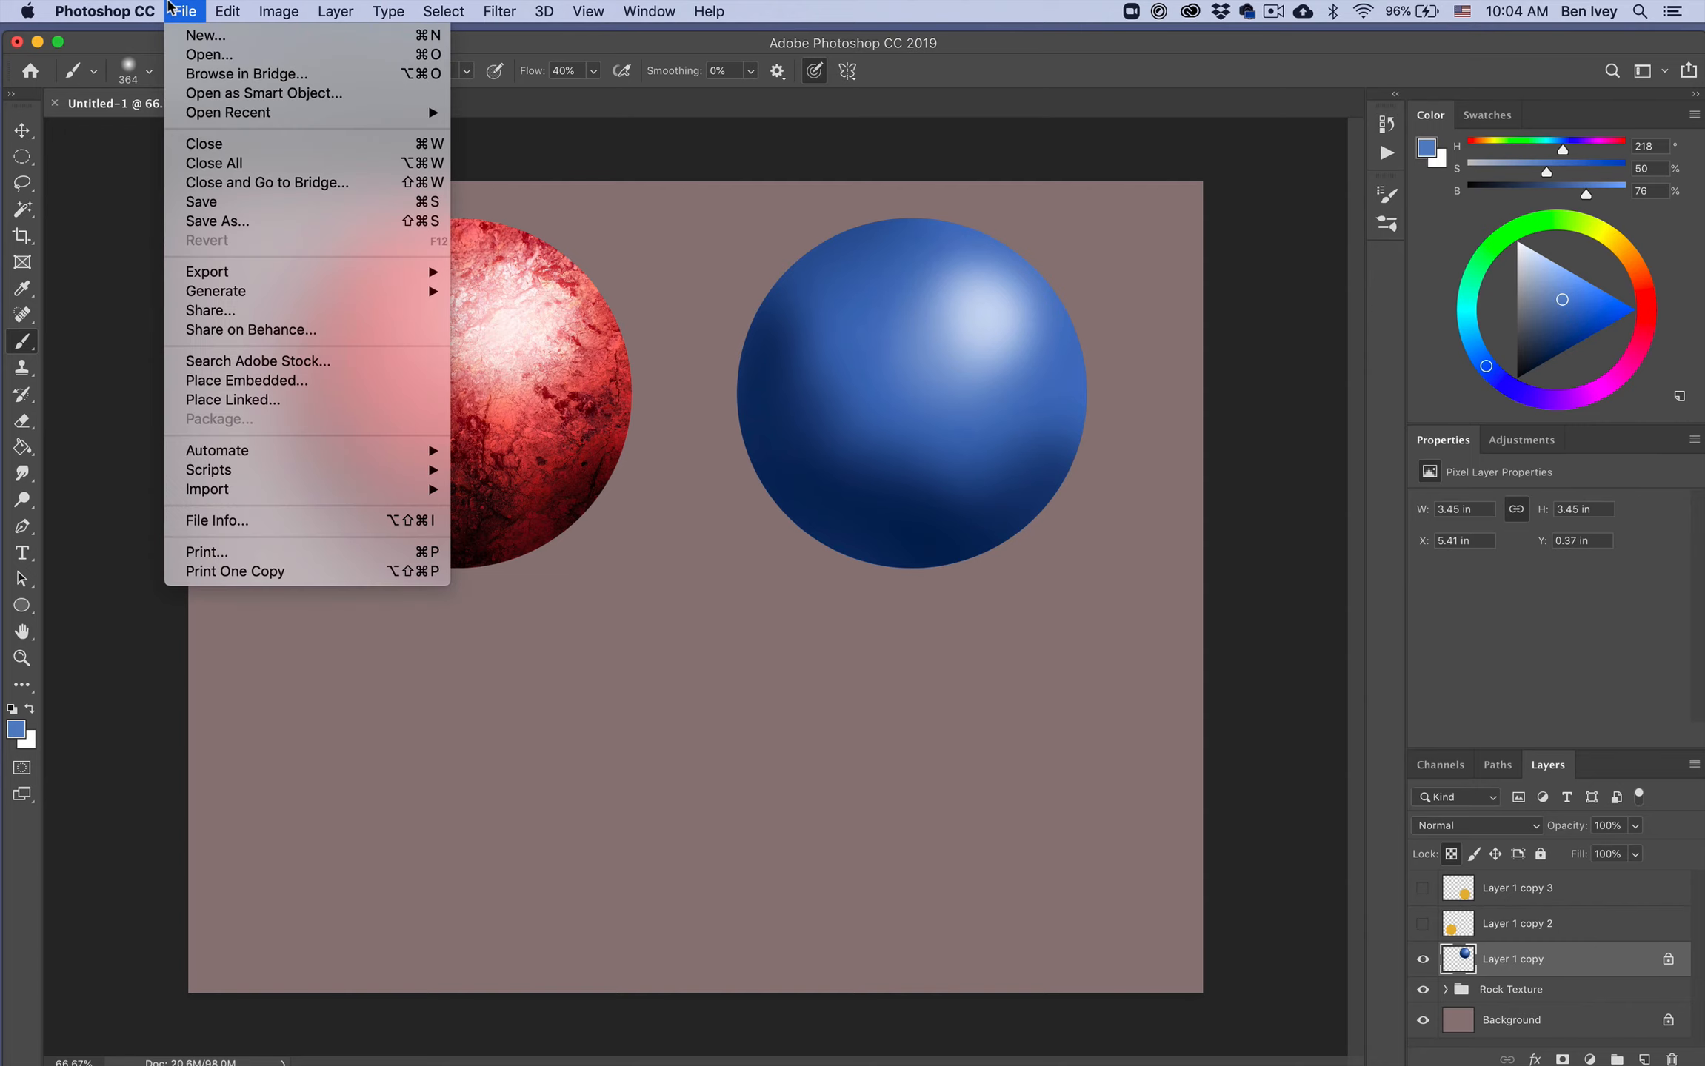
{"action": "left_click", "coordinate": [318, 385]}
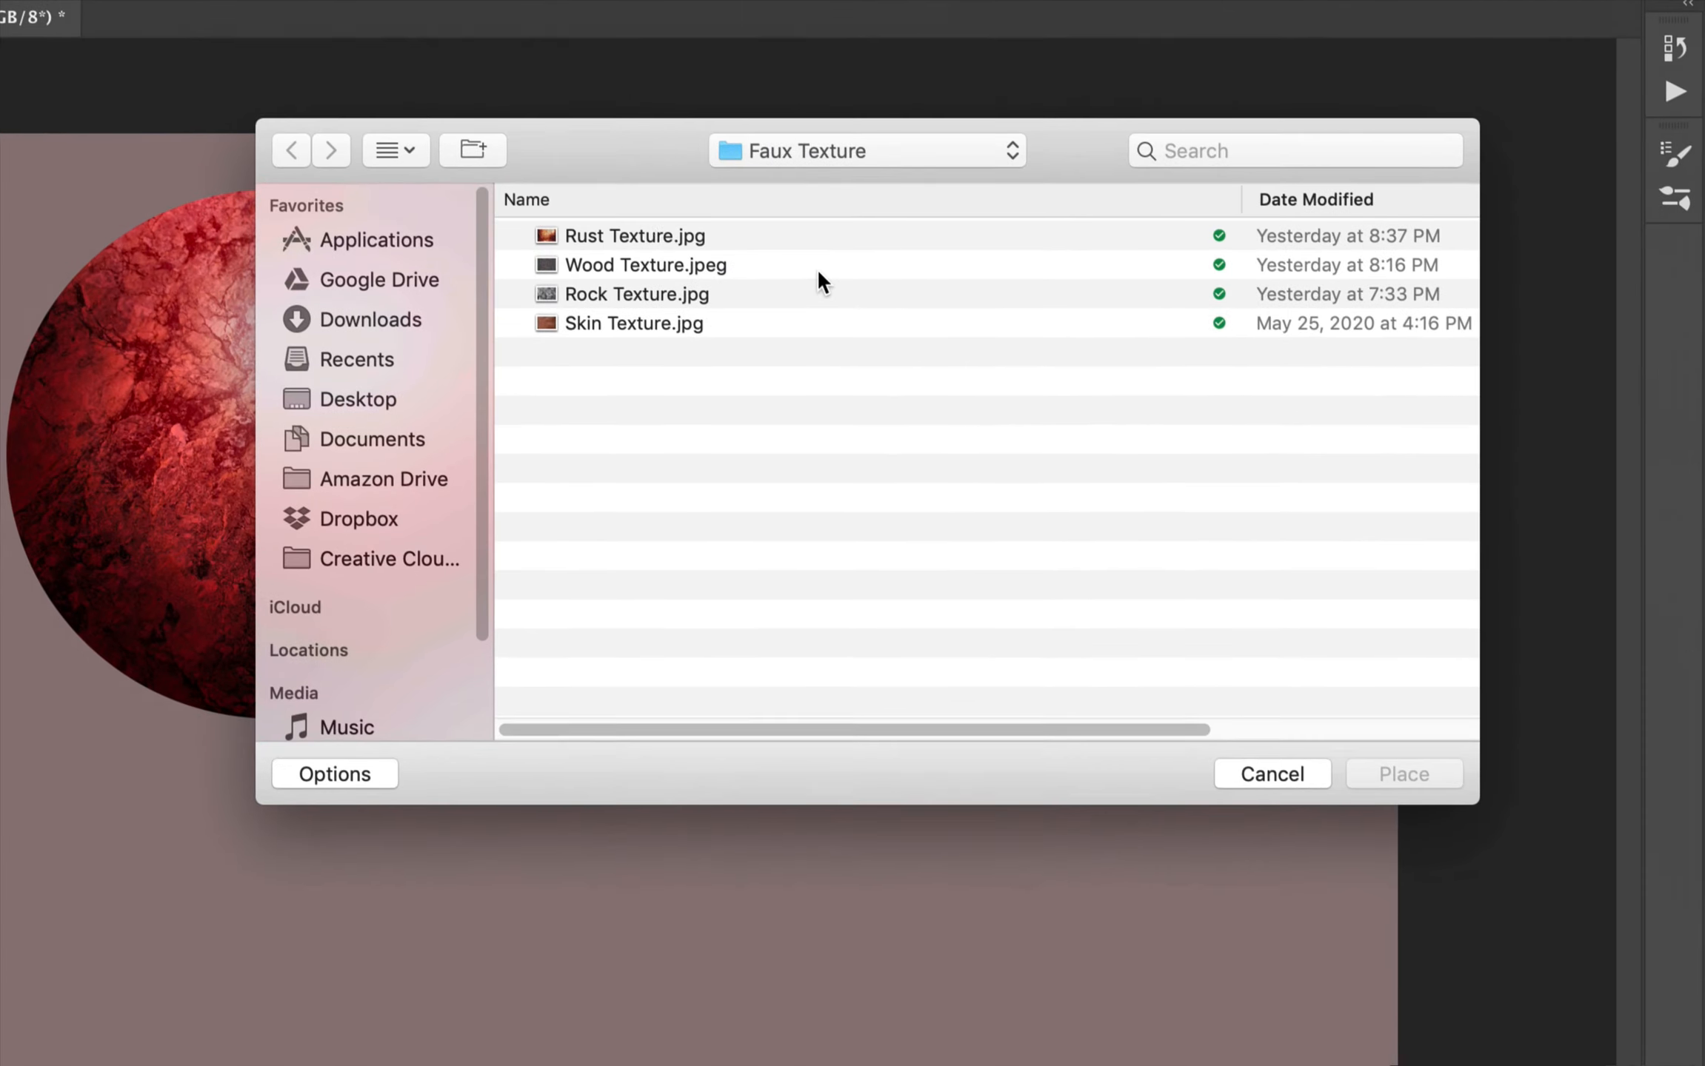
{"action": "left_click", "coordinate": [571, 237]}
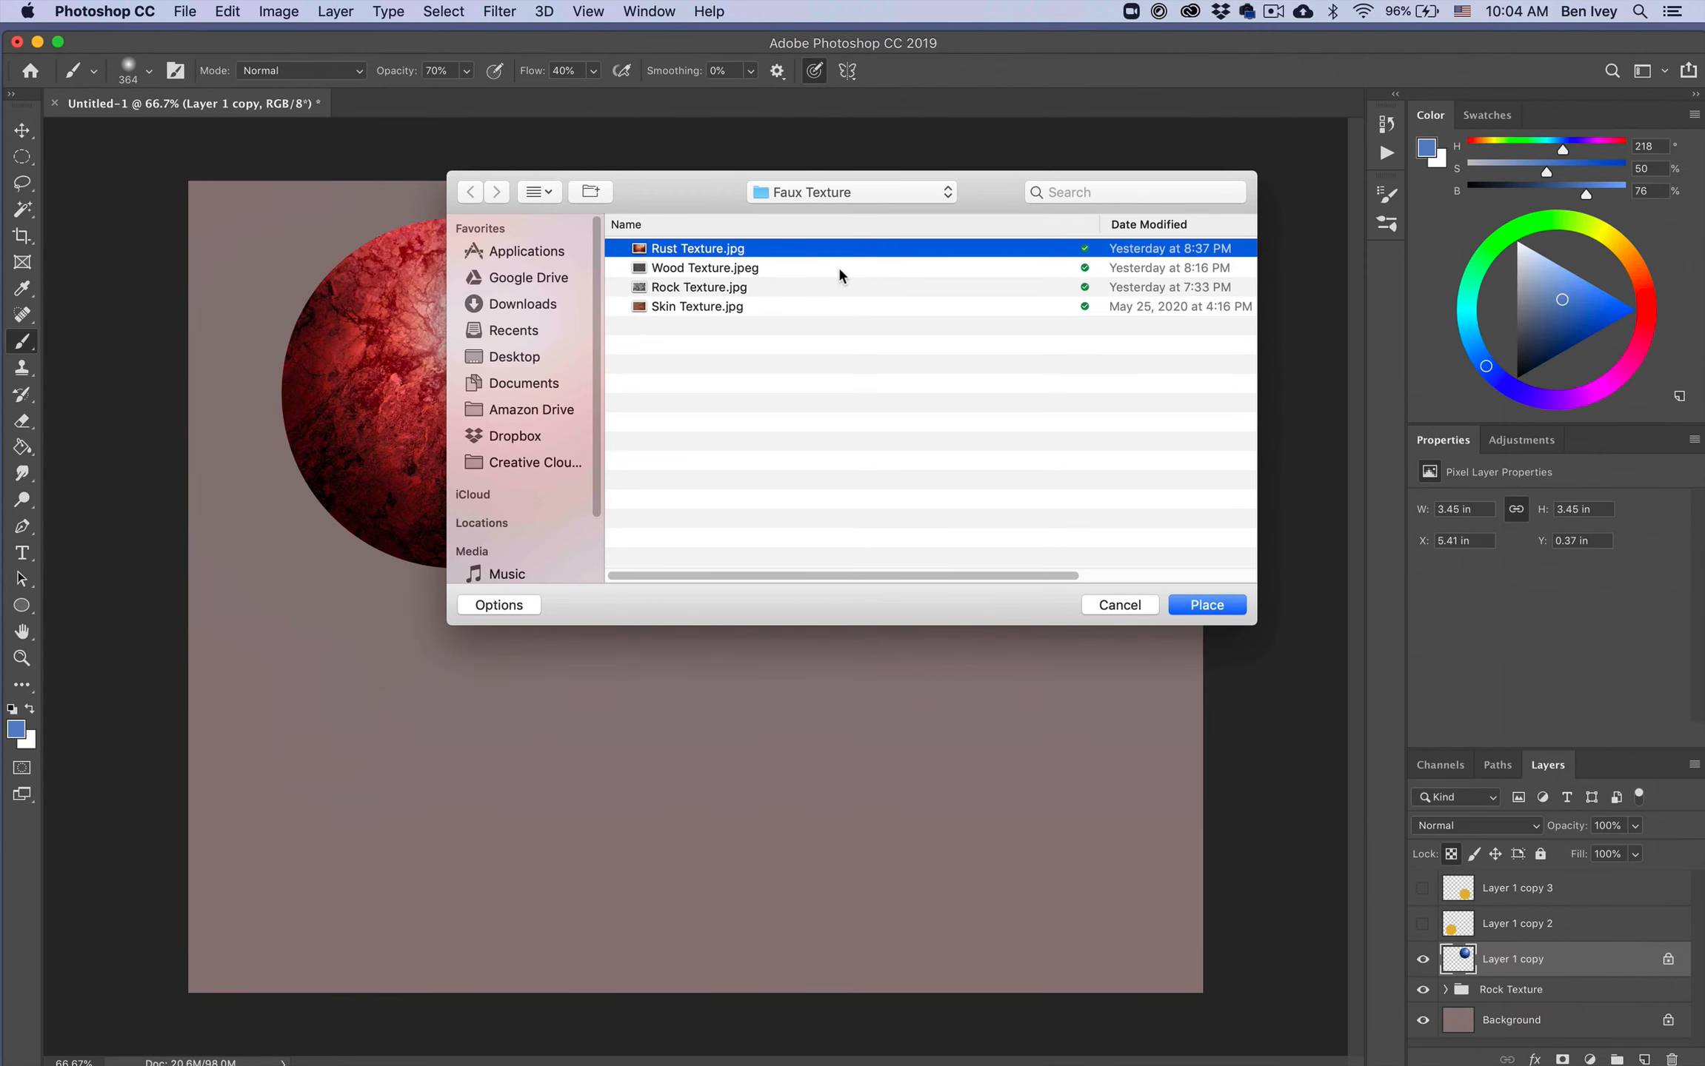
{"action": "left_click", "coordinate": [1229, 605]}
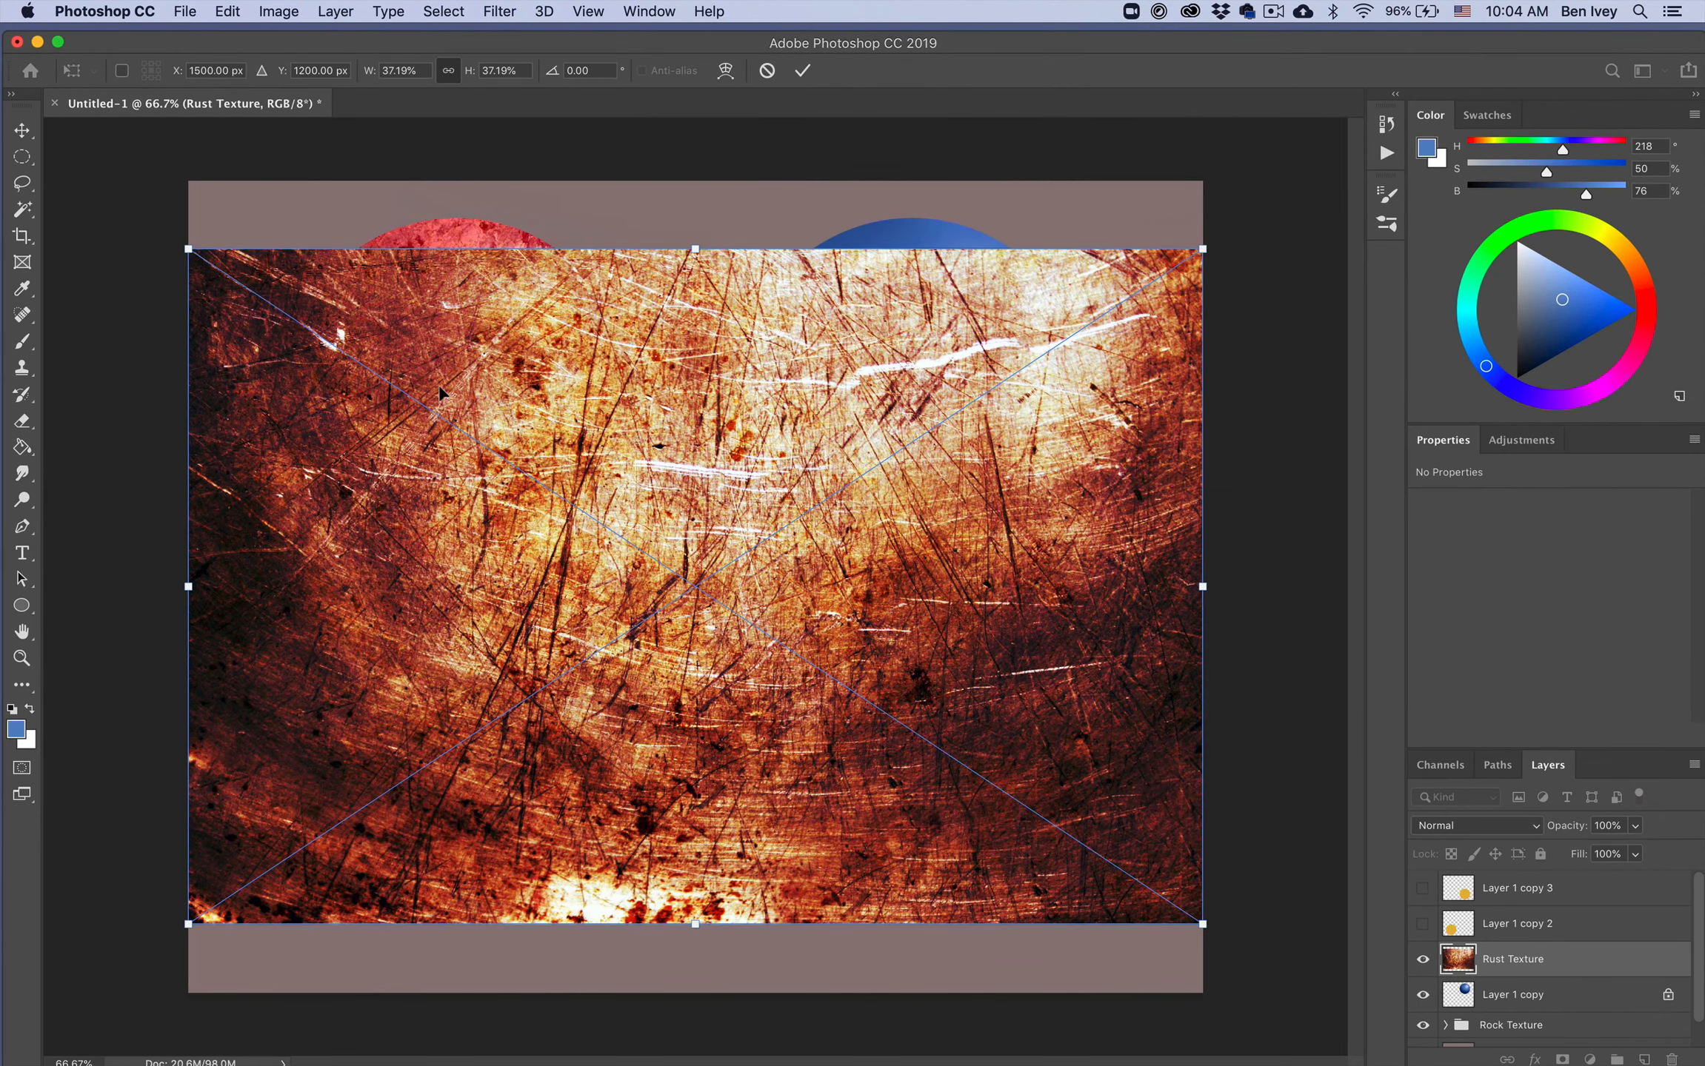
Step: Scale the placed rust texture to 21.31% and position it so that it covers the blue sphere
{"action": "left_click_drag", "start_coordinate": [190, 921], "coordinate": [537, 691]}
{"action": "left_click_drag", "start_coordinate": [645, 619], "coordinate": [656, 553]}
{"action": "left_click_drag", "start_coordinate": [548, 626], "coordinate": [628, 564]}
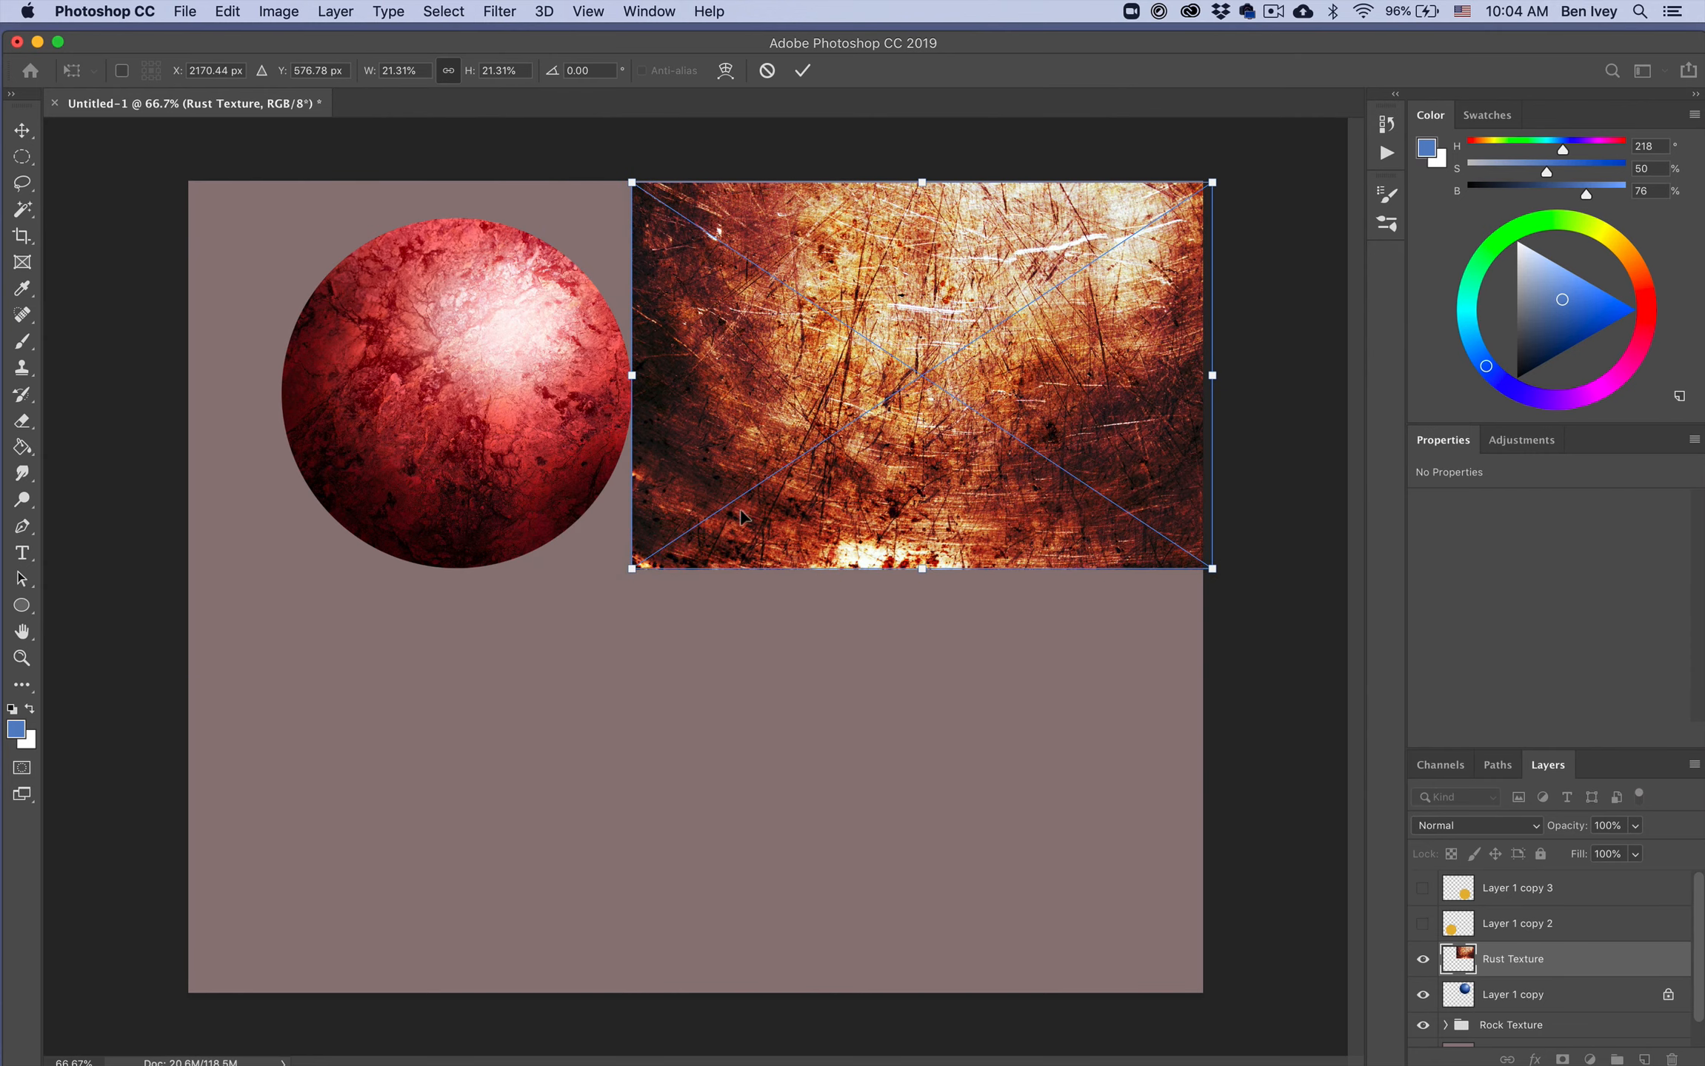
{"action": "mouse_move", "coordinate": [741, 492]}
{"action": "left_mouse_down"}
{"action": "mouse_move", "coordinate": [692, 610]}
{"action": "mouse_move", "coordinate": [719, 529]}
{"action": "left_mouse_up"}
{"action": "key", "text": "Return"}
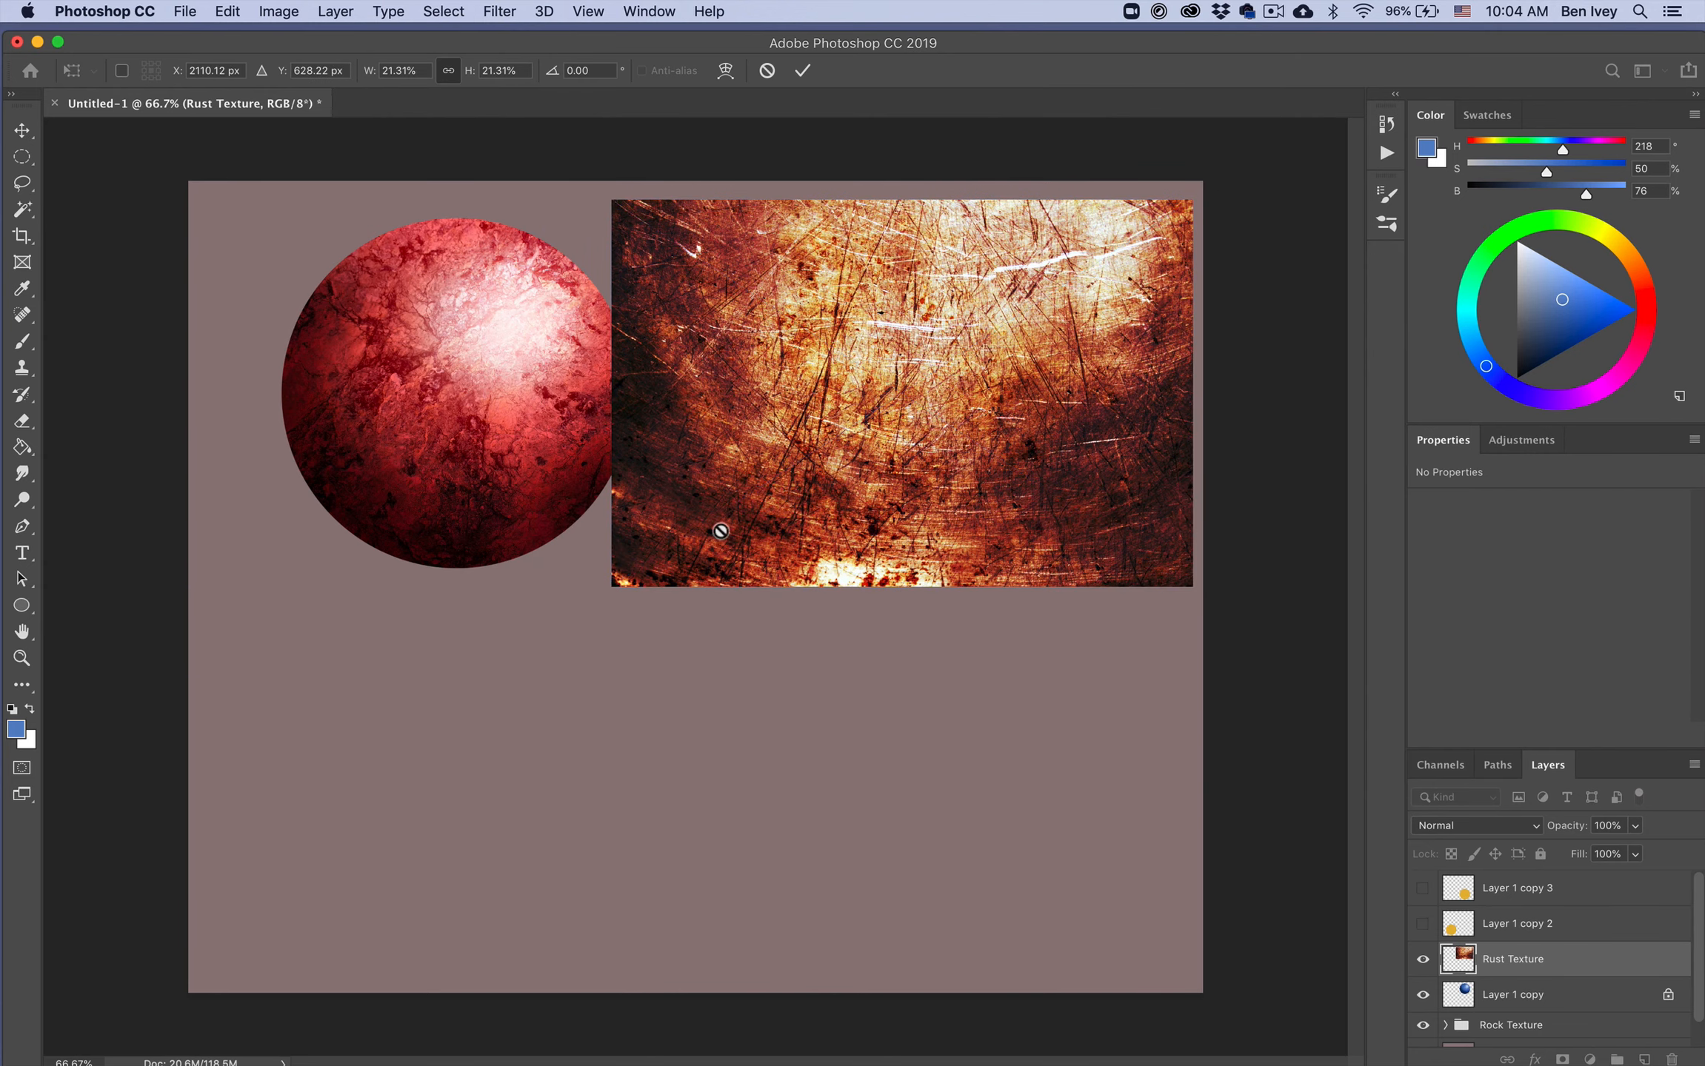
Step: Clip the Rust Texture layer to the blue sphere's layer with a clipping mask
{"action": "key", "text": "b"}
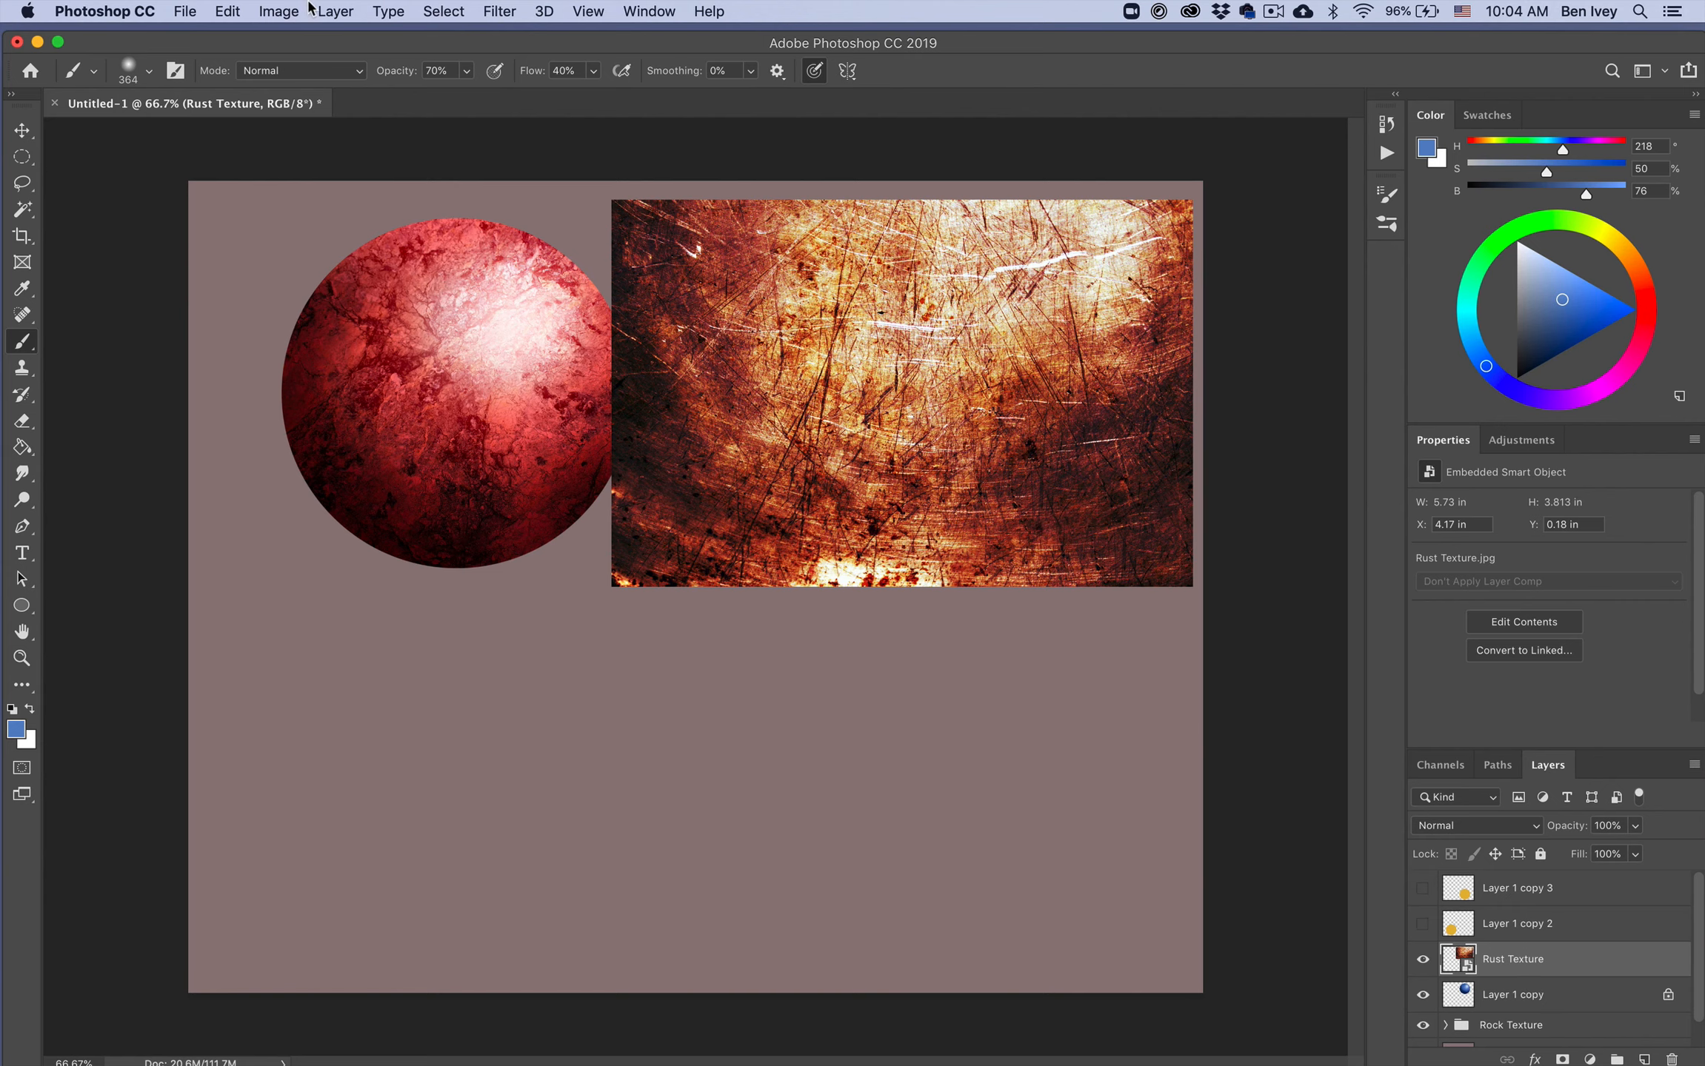
{"action": "left_click", "coordinate": [335, 11]}
{"action": "left_click", "coordinate": [385, 378]}
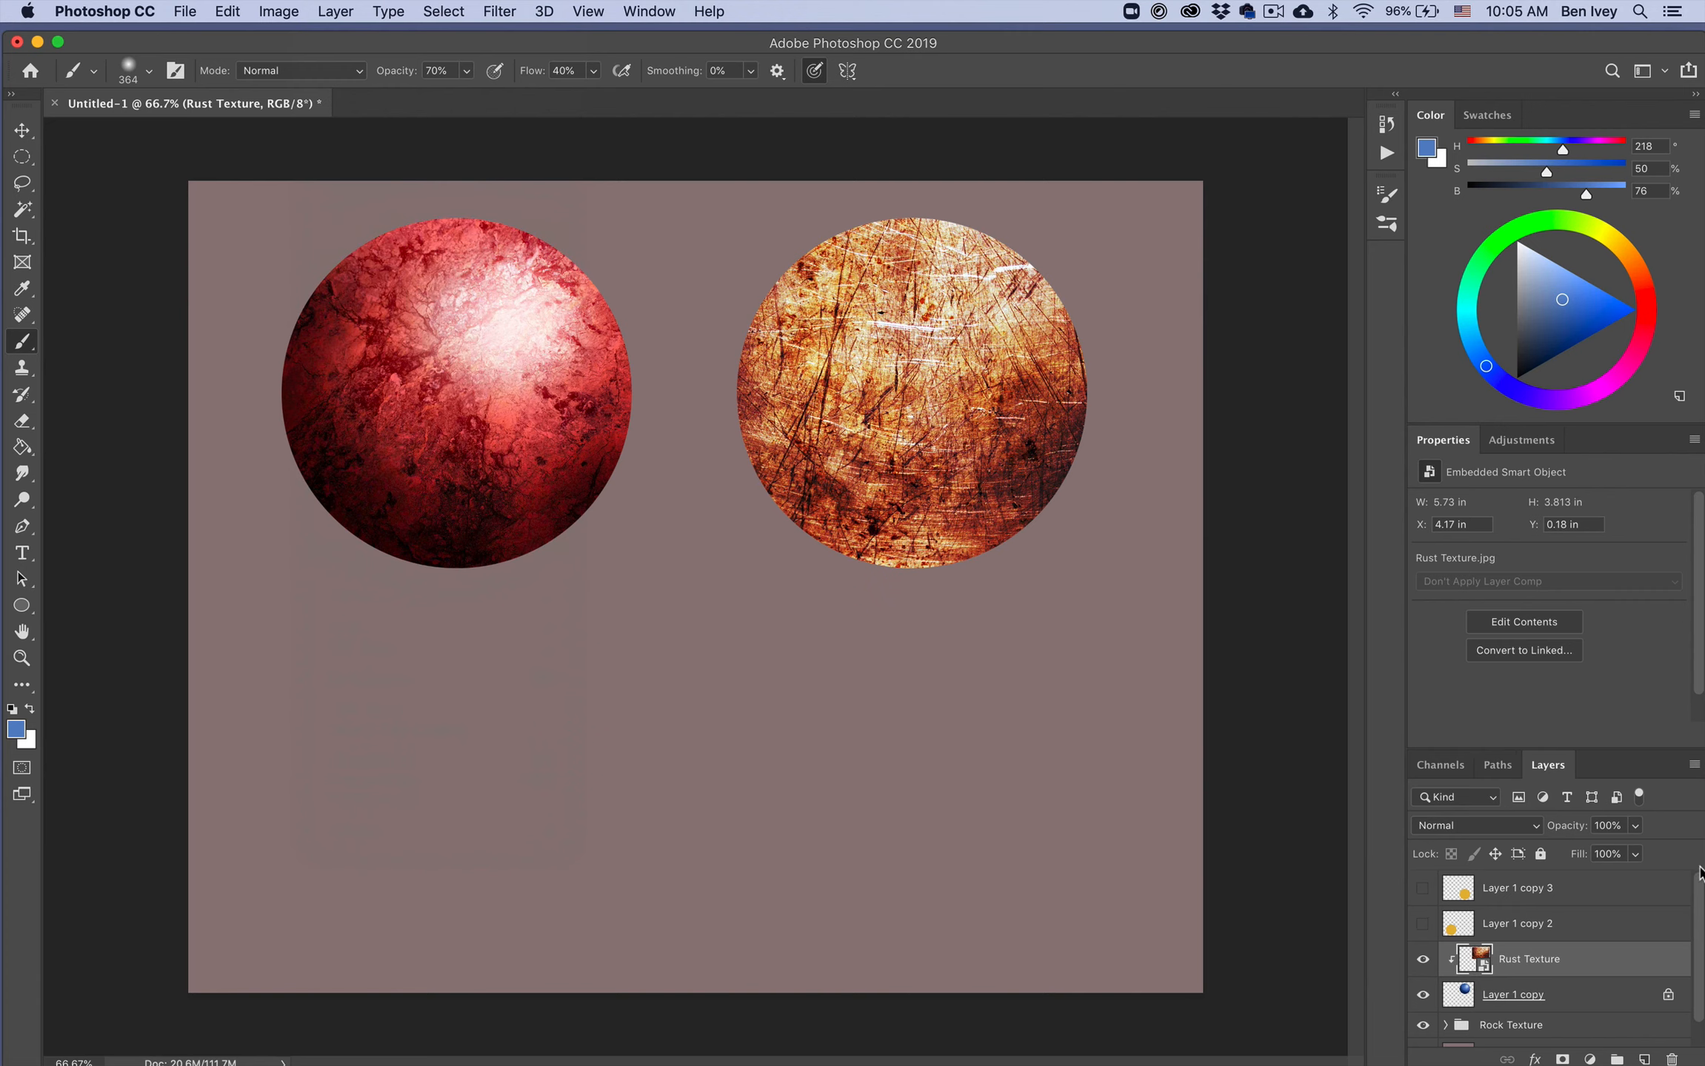
Step: Reposition the clipped rust texture to X 5 in, Y 0.36 in so its bright area matches the sphere's highlight
{"action": "key", "text": "v"}
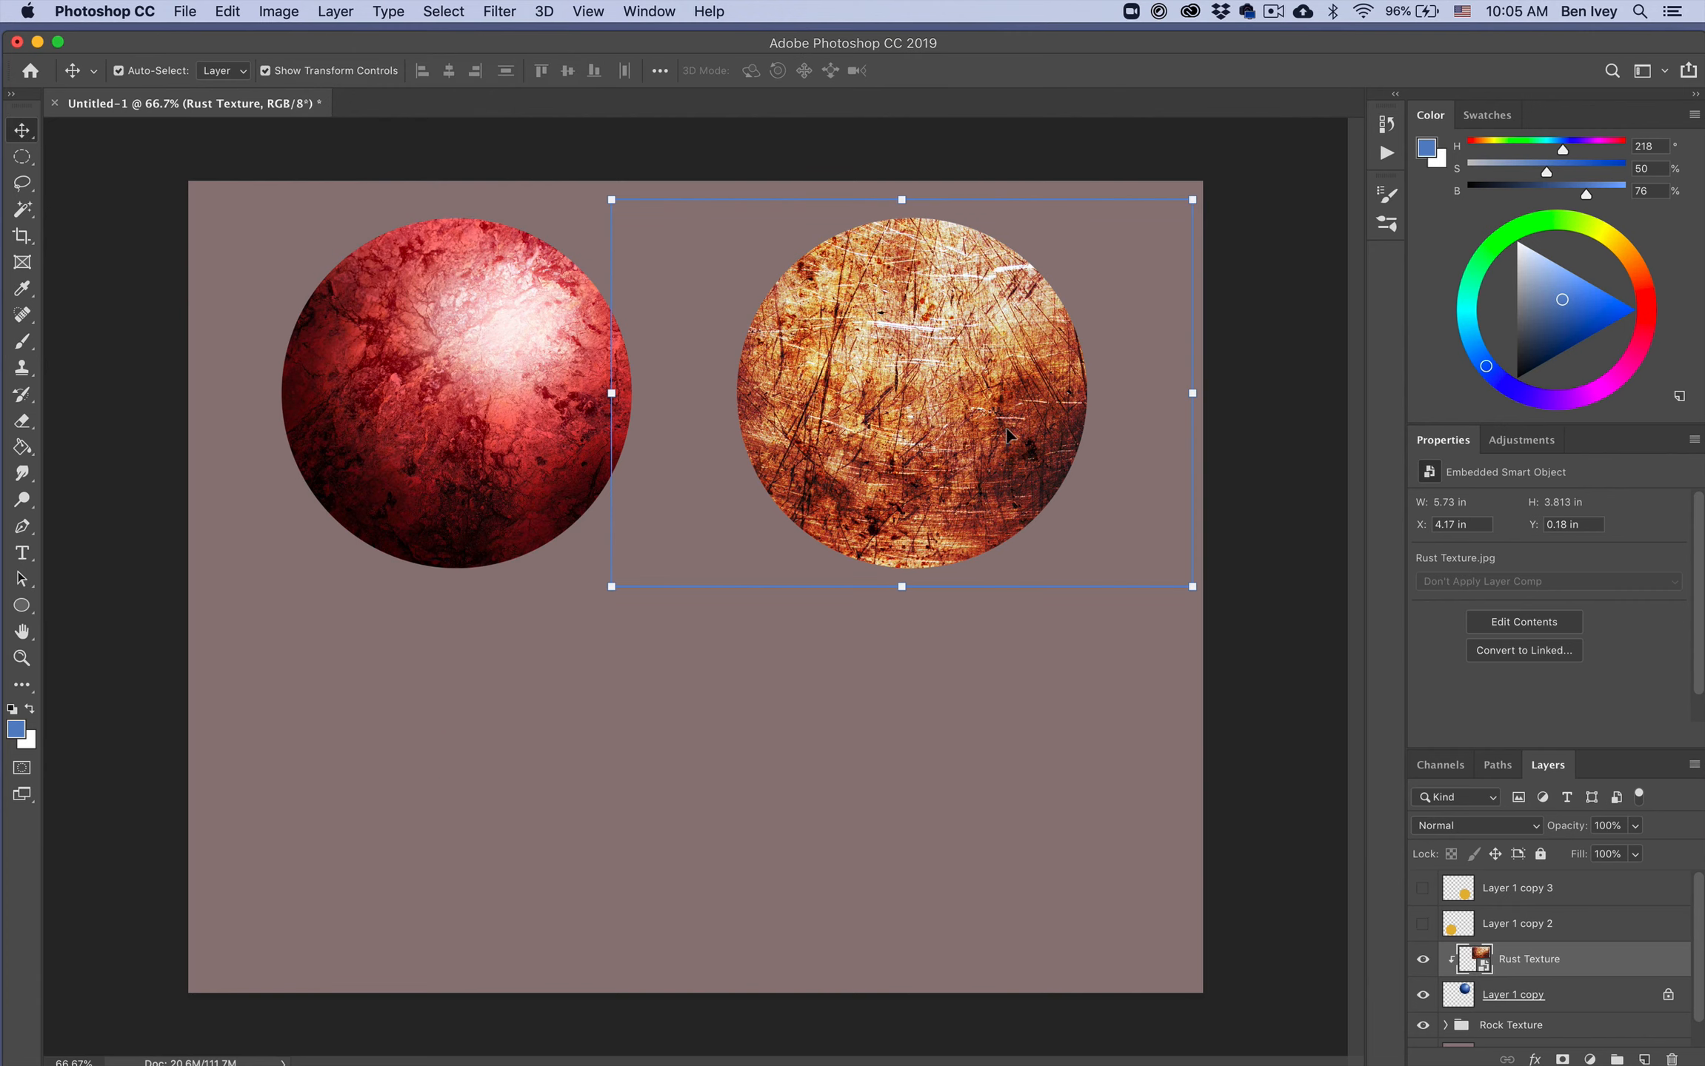
{"action": "left_click_drag", "start_coordinate": [961, 332], "coordinate": [921, 391]}
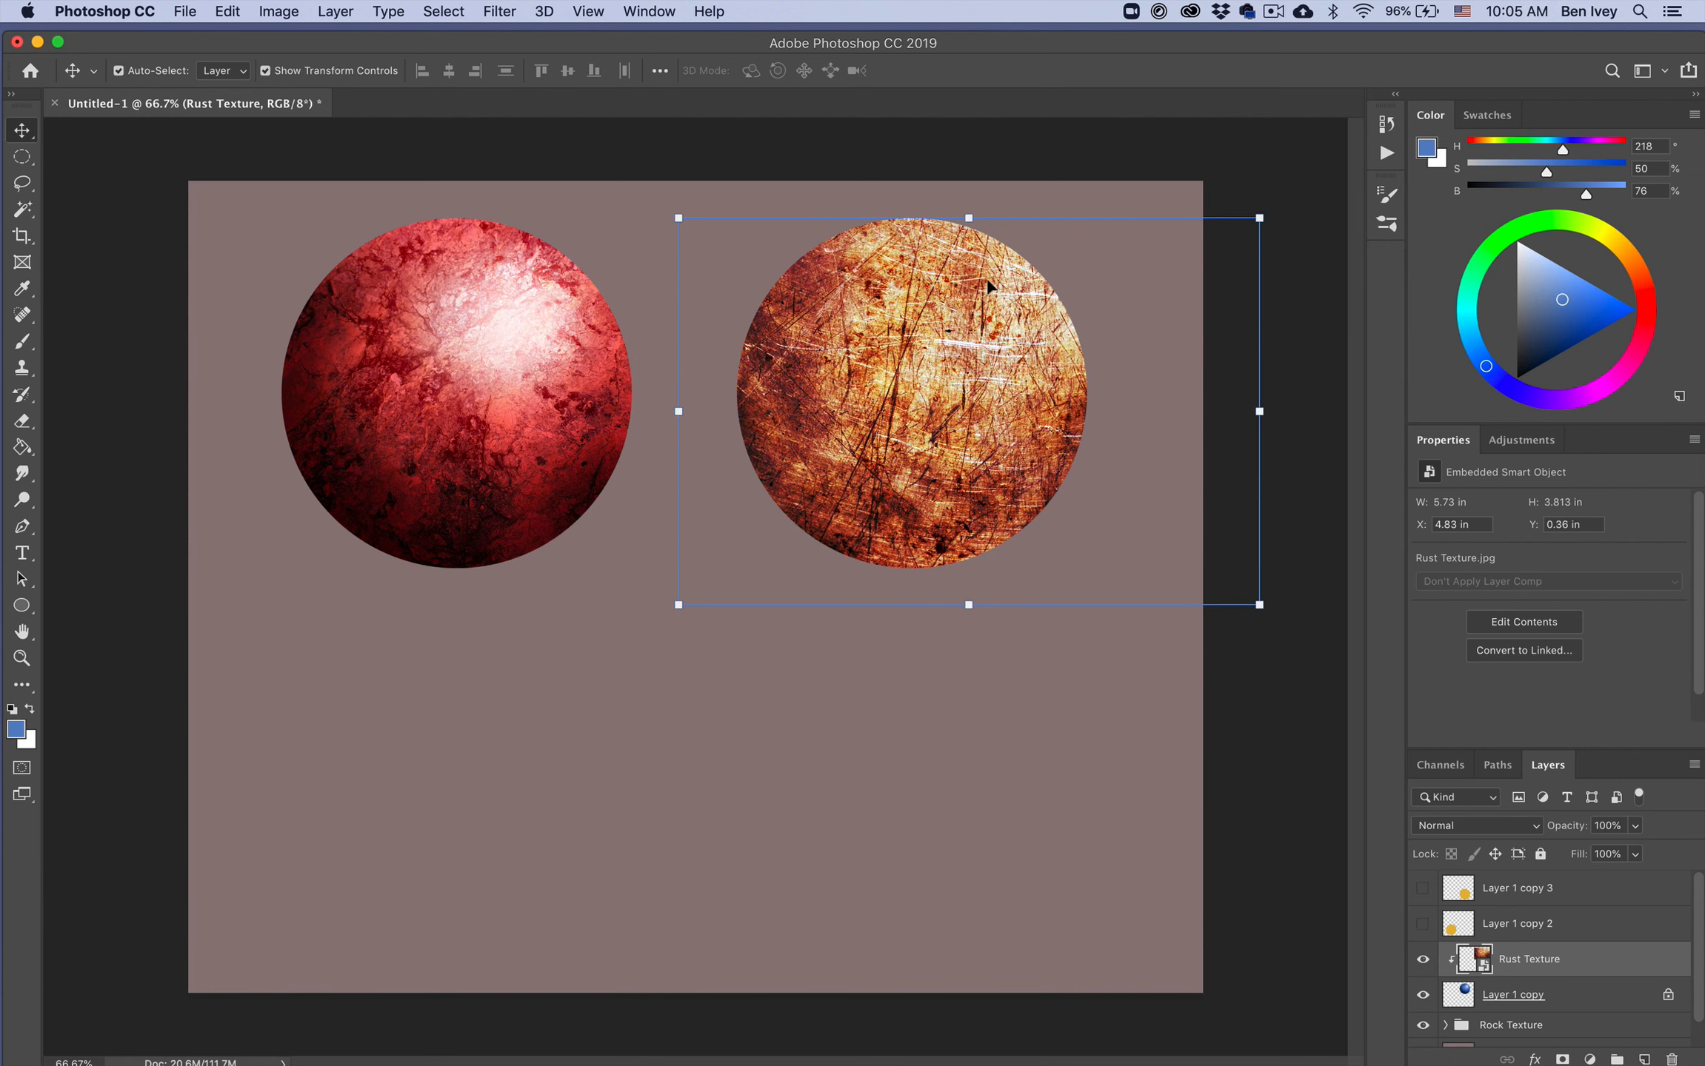
{"action": "left_click_drag", "start_coordinate": [996, 333], "coordinate": [986, 330]}
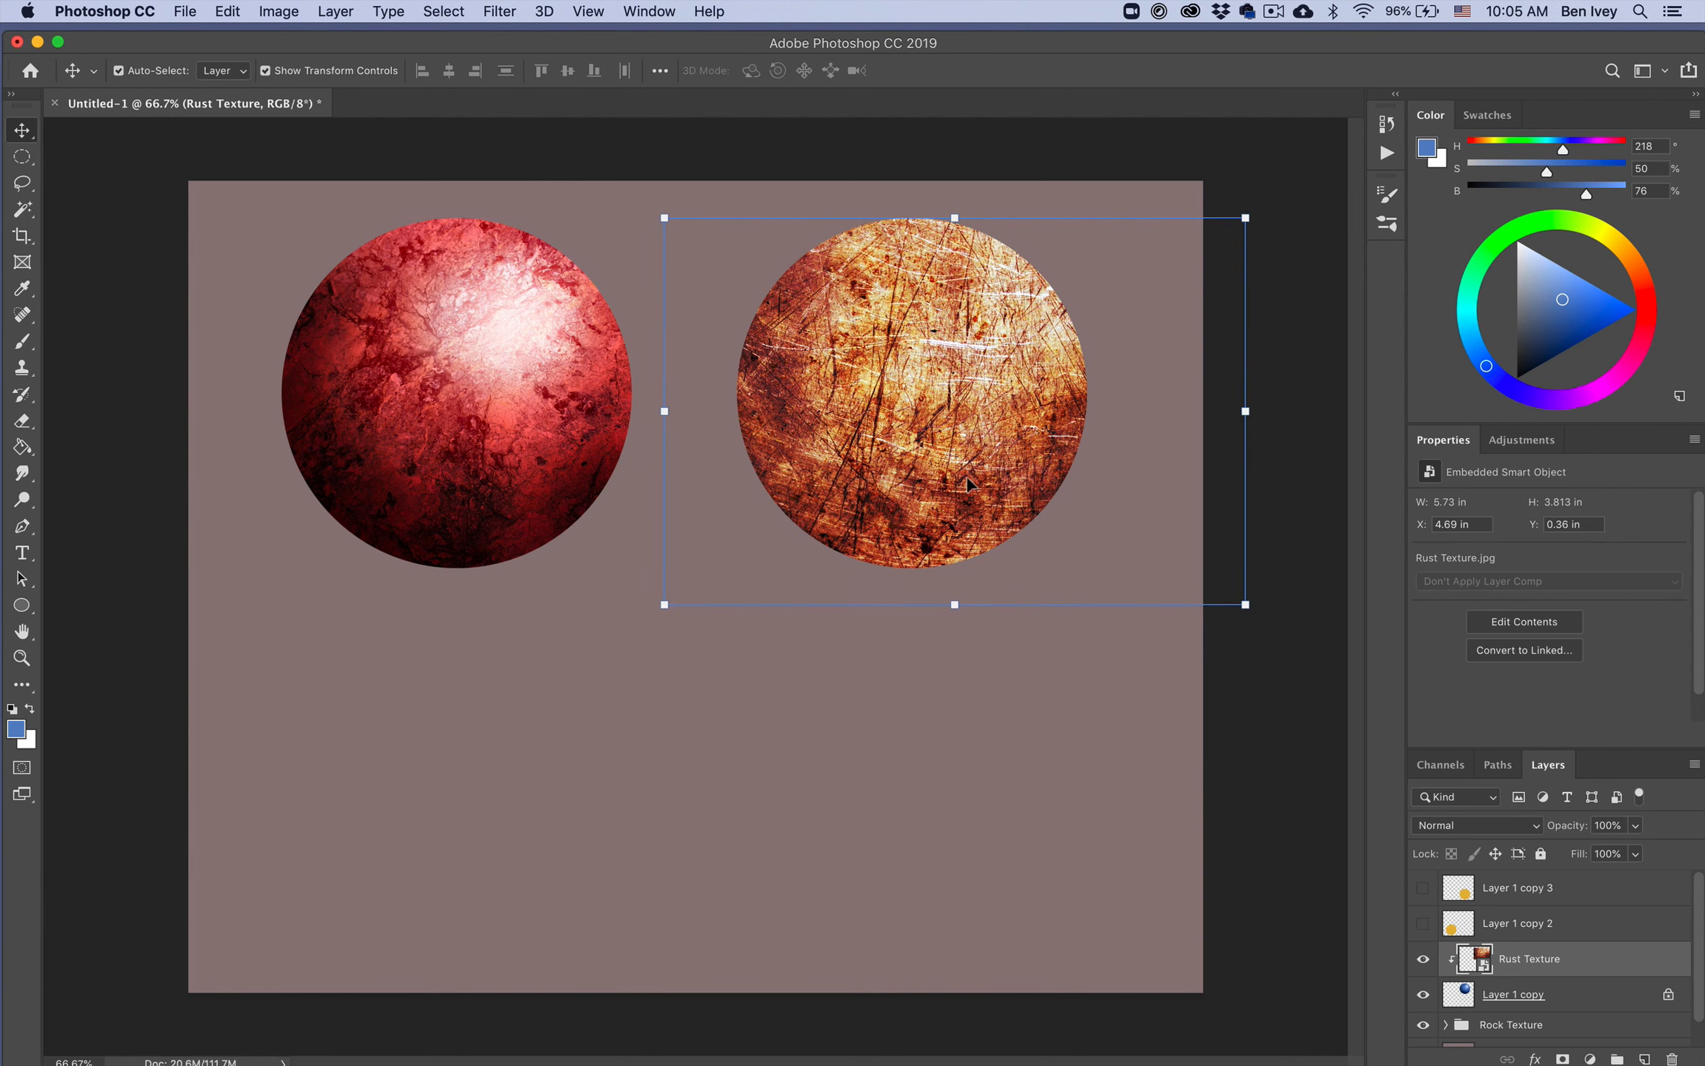
{"action": "left_click_drag", "start_coordinate": [967, 485], "coordinate": [999, 451]}
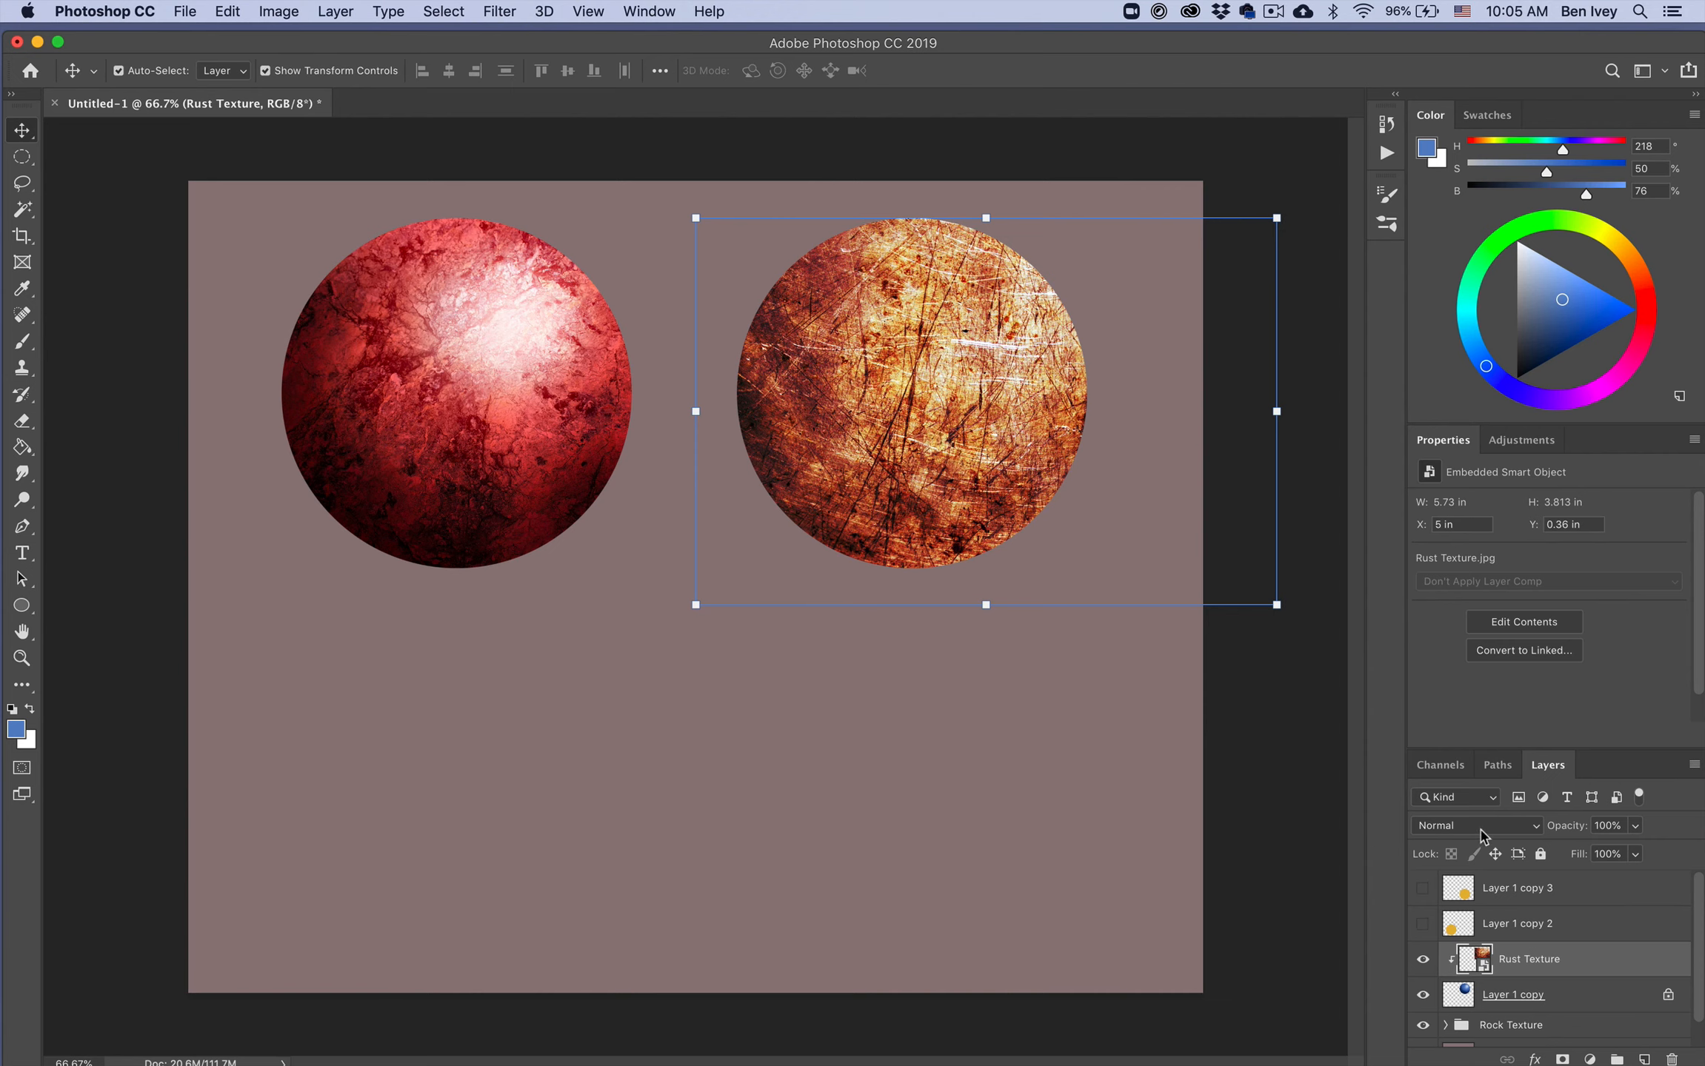
Step: Preview the Overlay blend mode on the Rust Texture layer but keep it at Normal
{"action": "left_click", "coordinate": [1481, 826]}
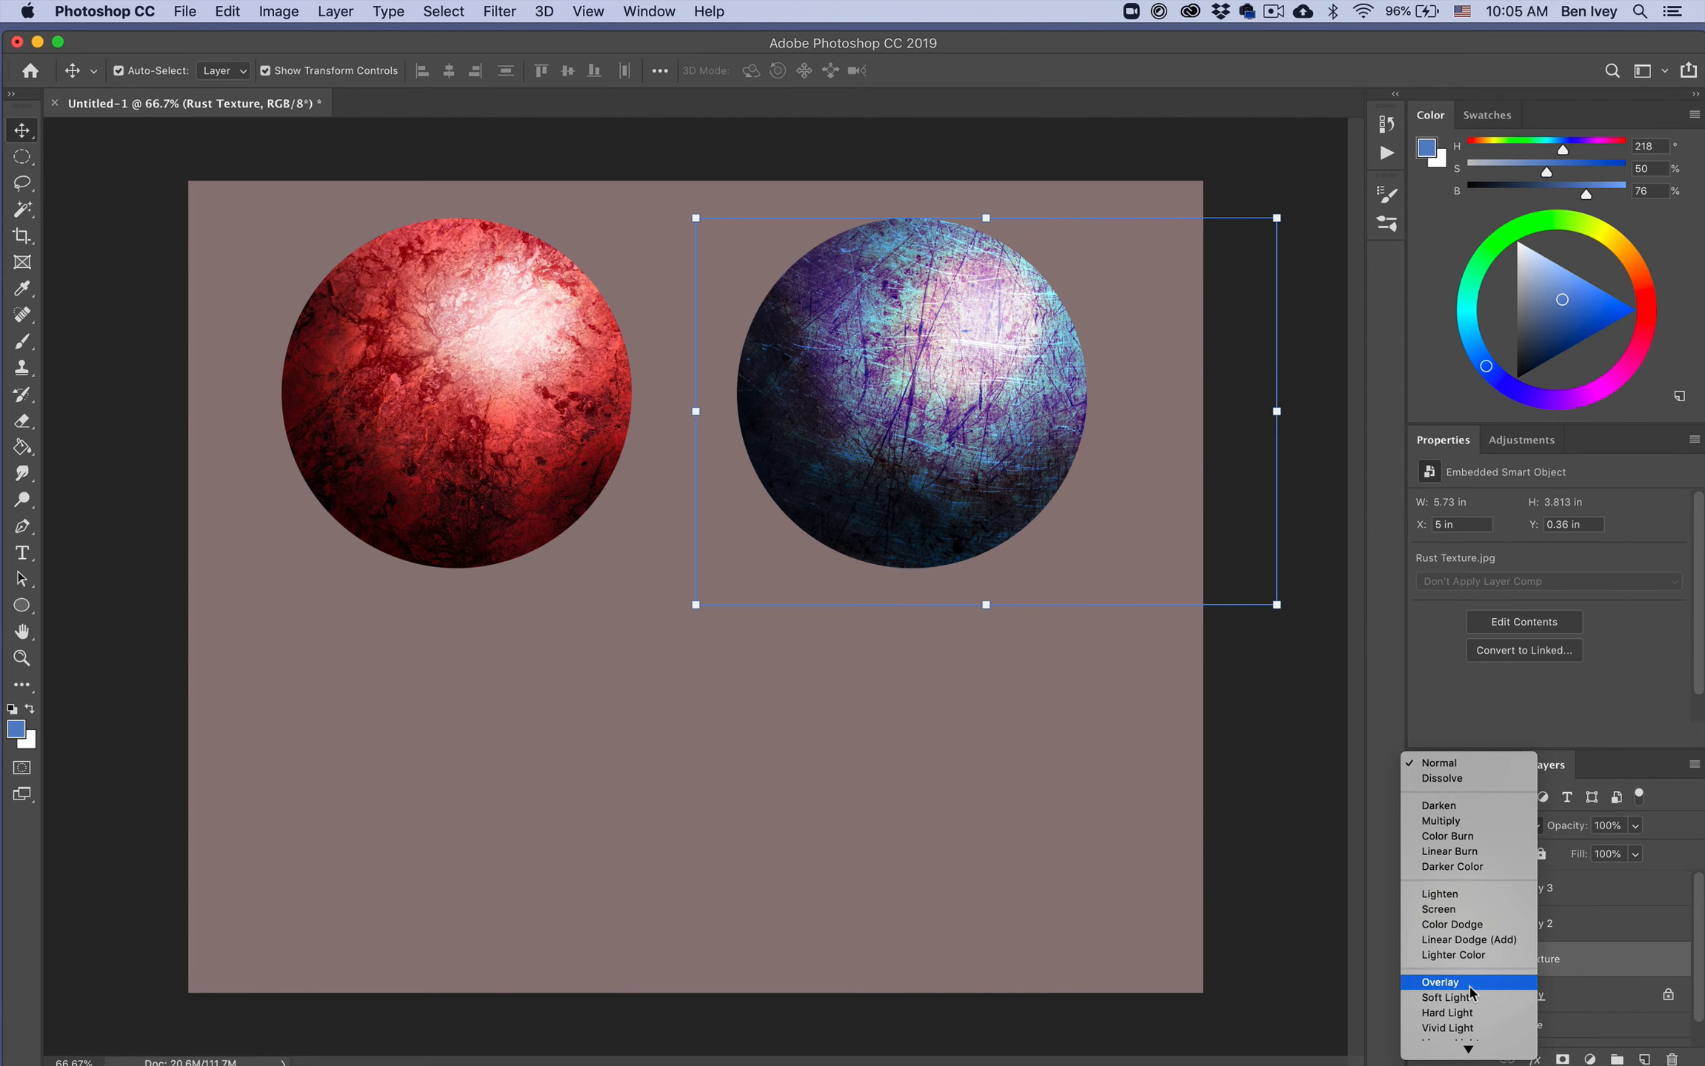
{"action": "left_click", "coordinate": [1485, 764]}
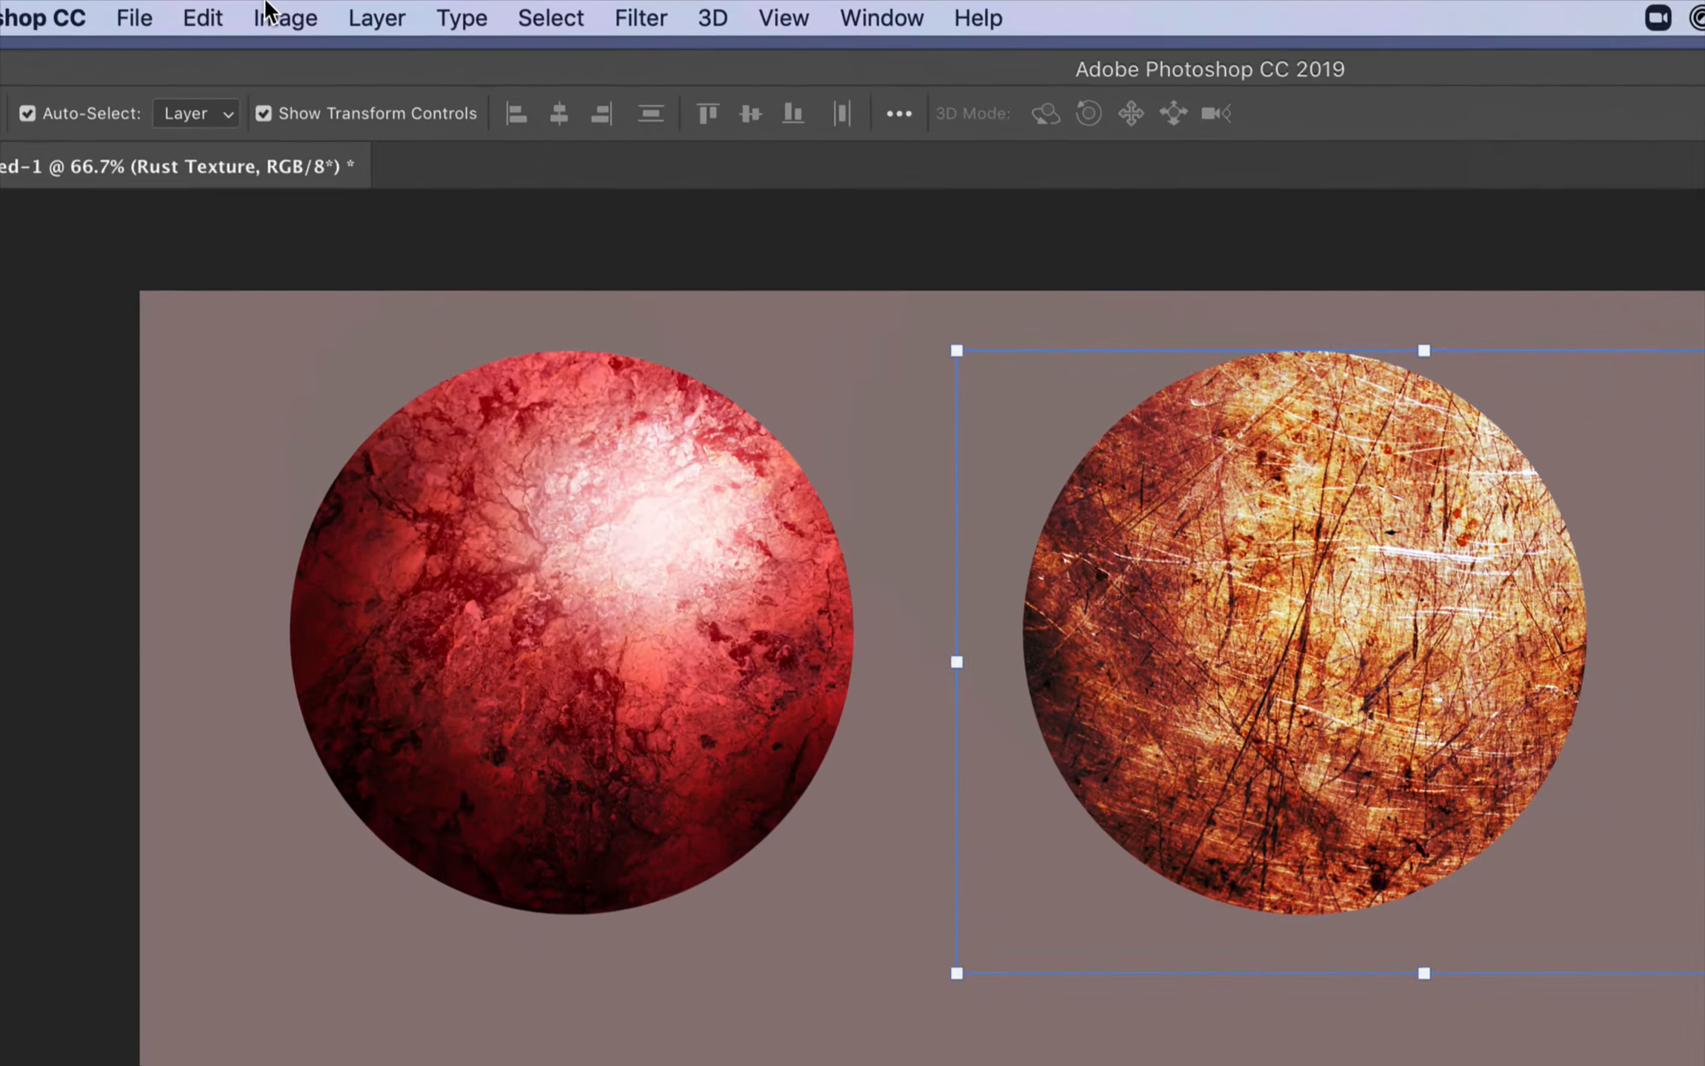
Step: Colorize the rust texture blue with Hue/Saturation, using hue 221, saturation 33 and lightness +7
{"action": "left_click", "coordinate": [274, 10]}
{"action": "mouse_move", "coordinate": [289, 72]}
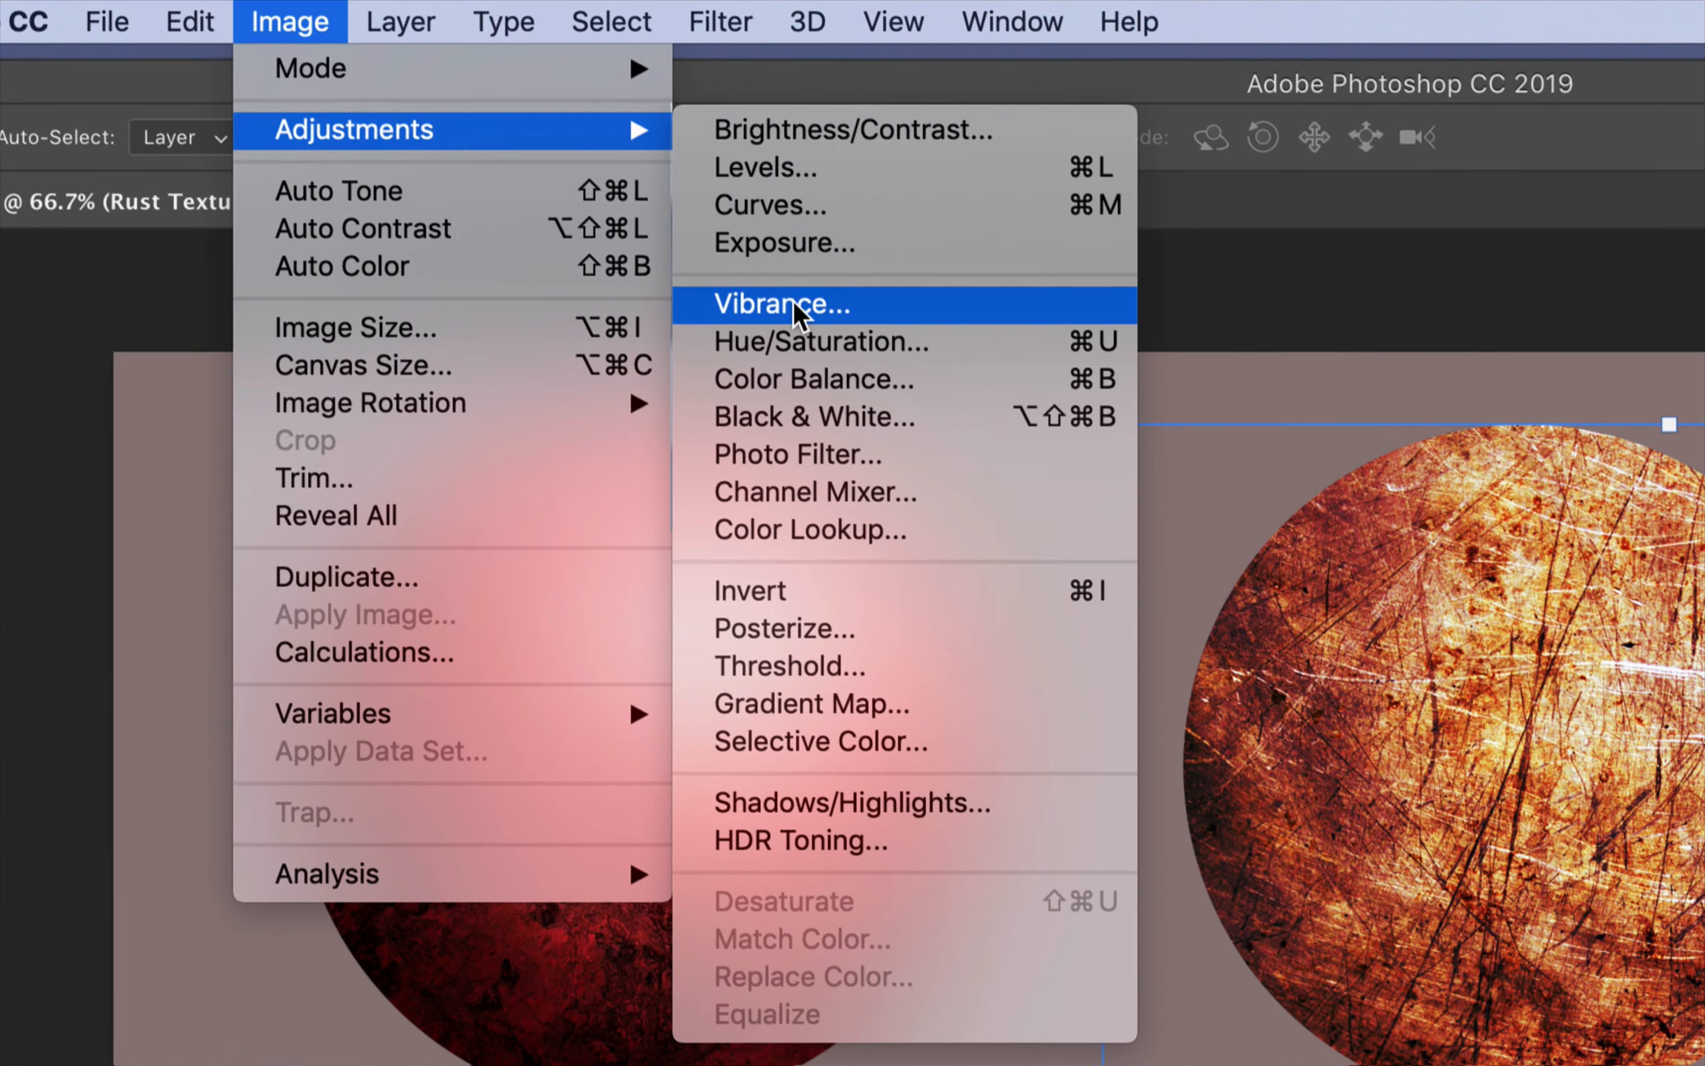
{"action": "left_click", "coordinate": [790, 337]}
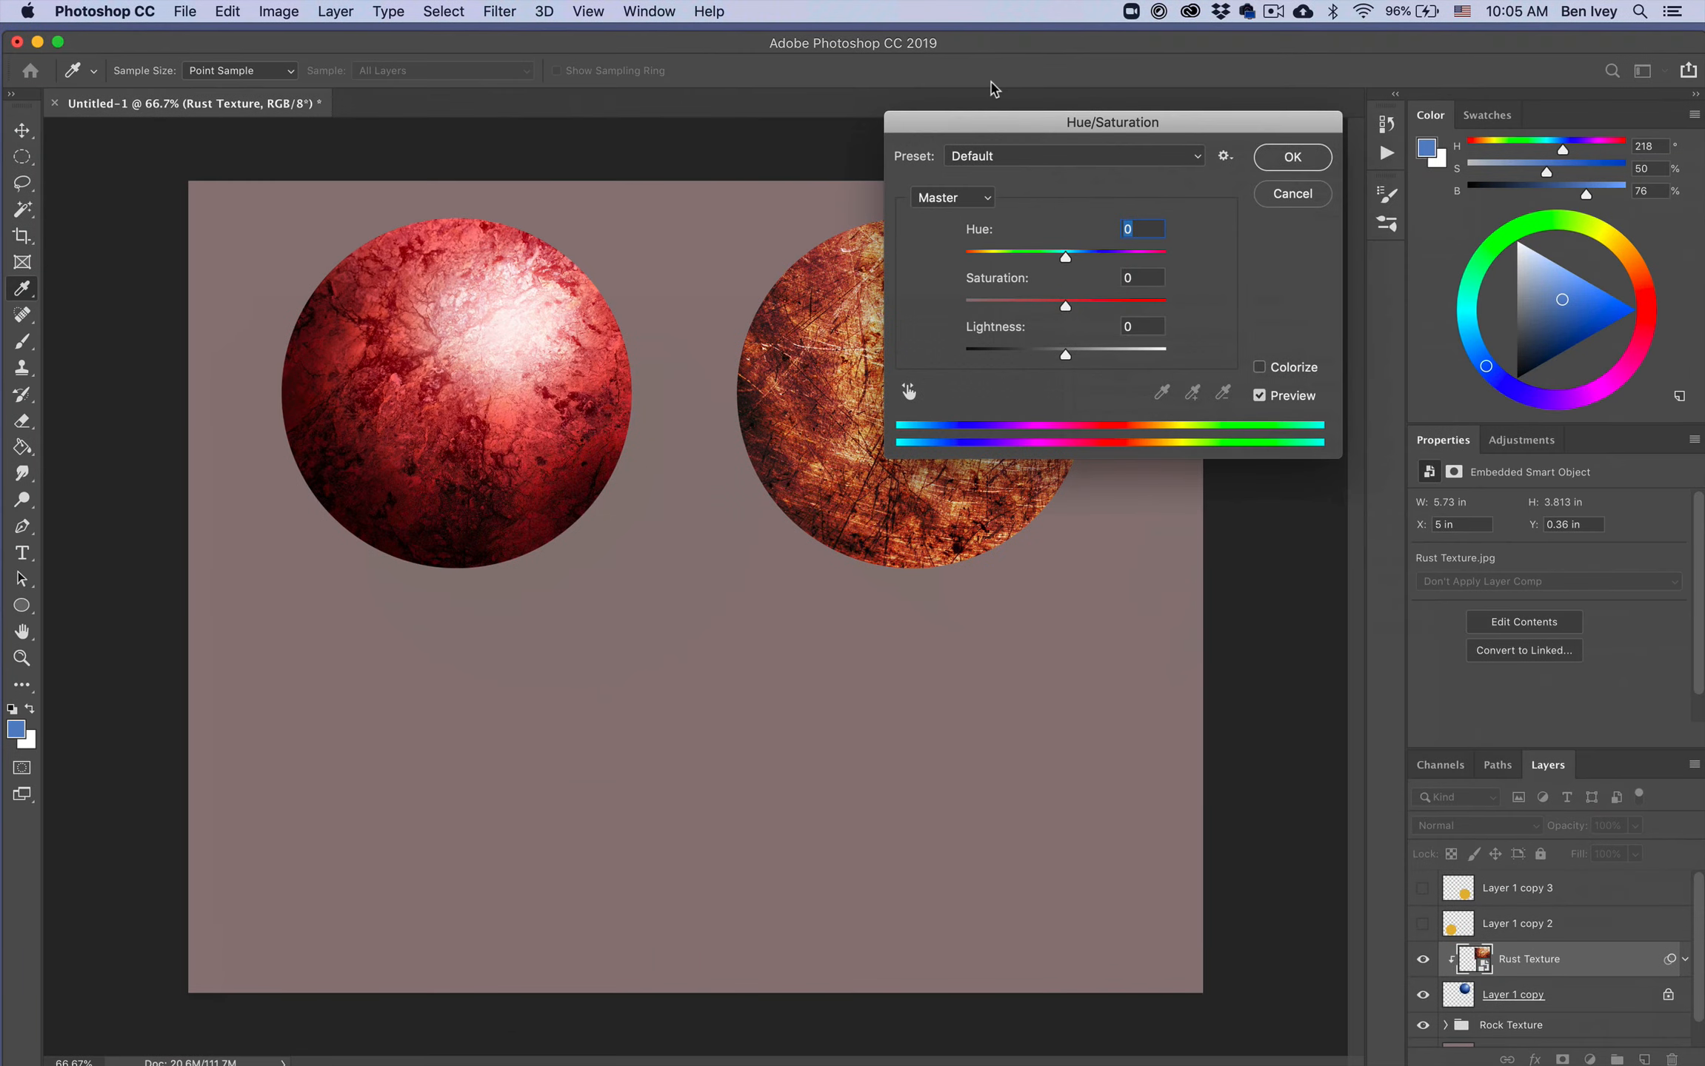
{"action": "left_click_drag", "start_coordinate": [1560, 179], "coordinate": [762, 330]}
{"action": "left_click_drag", "start_coordinate": [548, 235], "coordinate": [518, 211]}
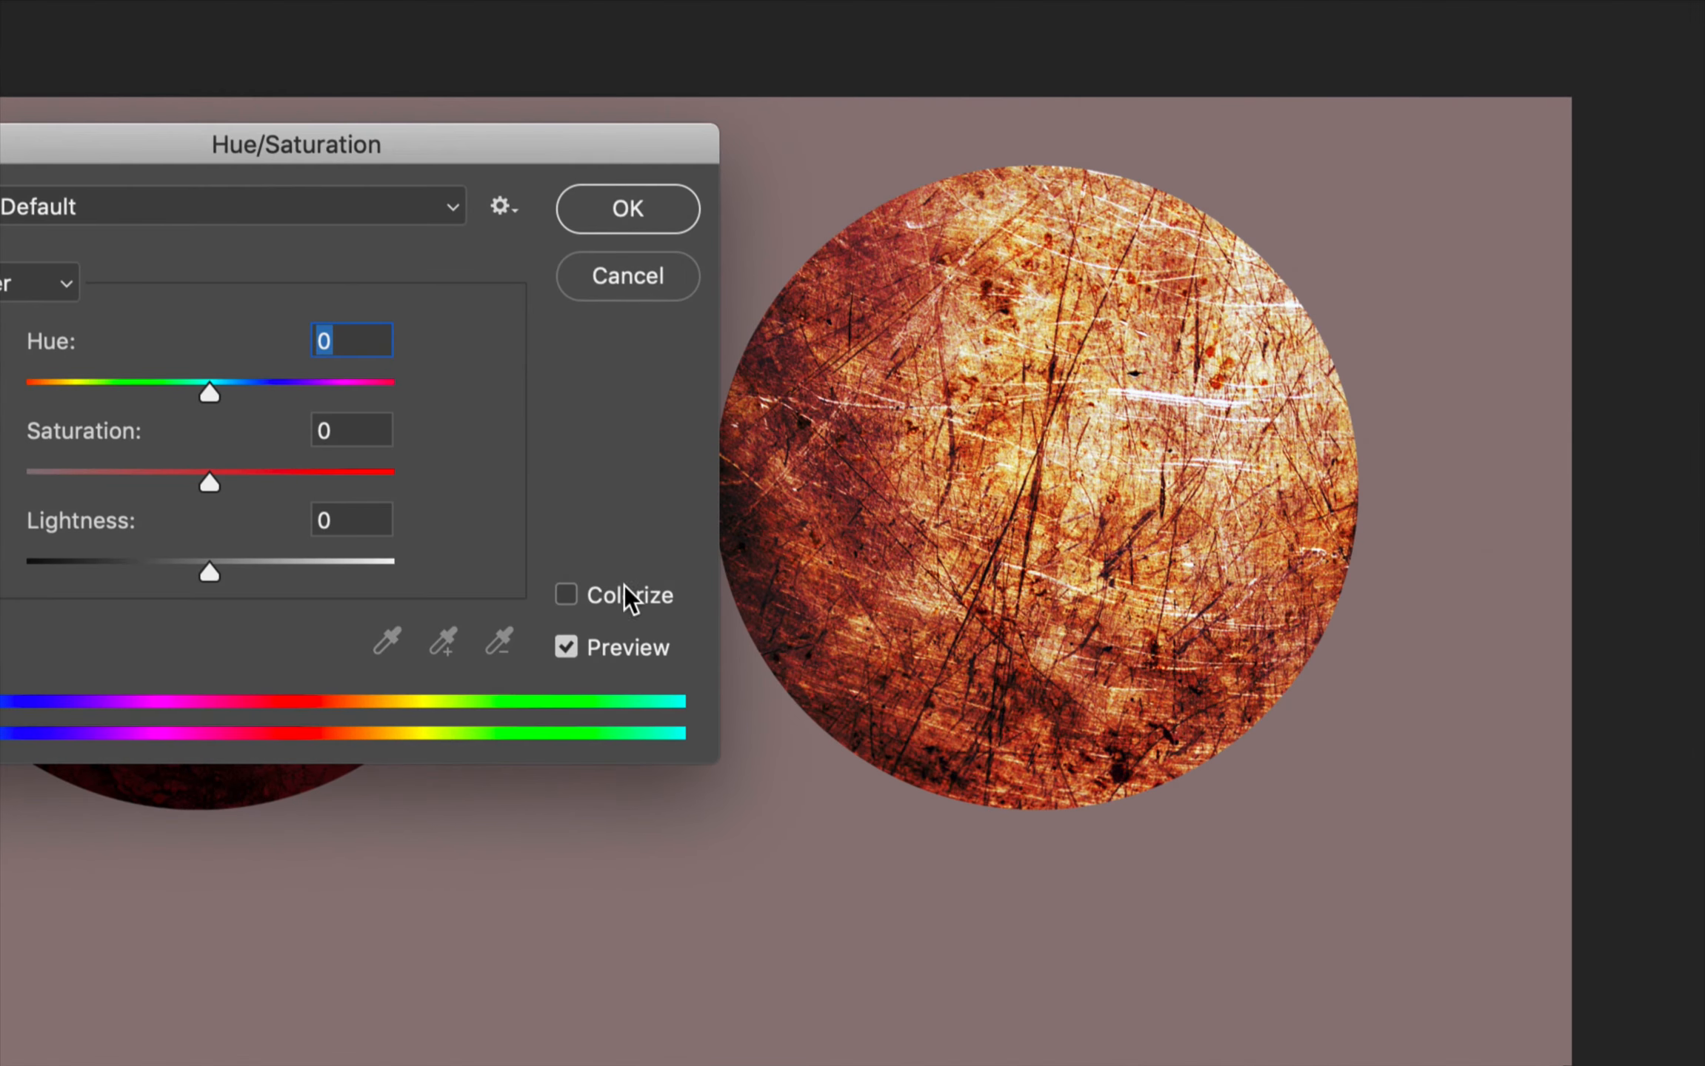
{"action": "left_click", "coordinate": [626, 596]}
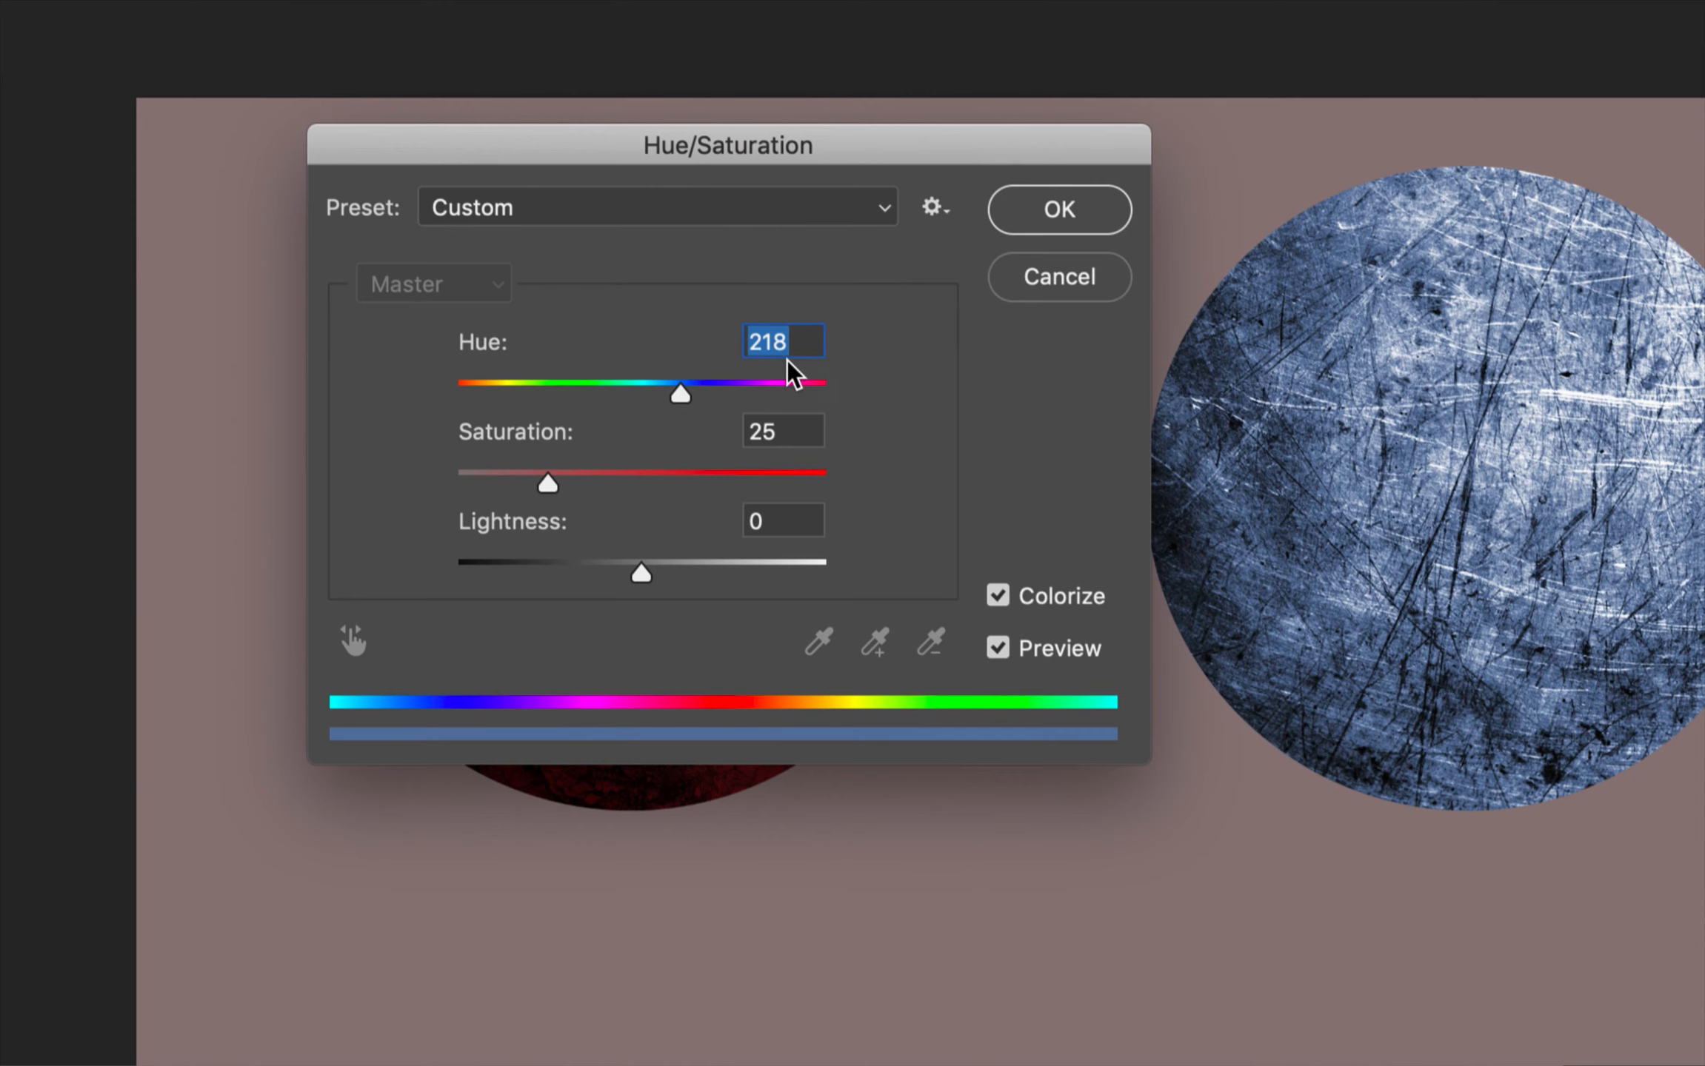
{"action": "mouse_move", "coordinate": [673, 391]}
{"action": "left_mouse_down"}
{"action": "mouse_move", "coordinate": [700, 400]}
{"action": "mouse_move", "coordinate": [684, 400]}
{"action": "left_mouse_up"}
{"action": "left_click_drag", "start_coordinate": [548, 485], "coordinate": [579, 491]}
{"action": "mouse_move", "coordinate": [646, 582]}
{"action": "left_mouse_down"}
{"action": "mouse_move", "coordinate": [631, 582]}
{"action": "mouse_move", "coordinate": [658, 582]}
{"action": "left_mouse_up"}
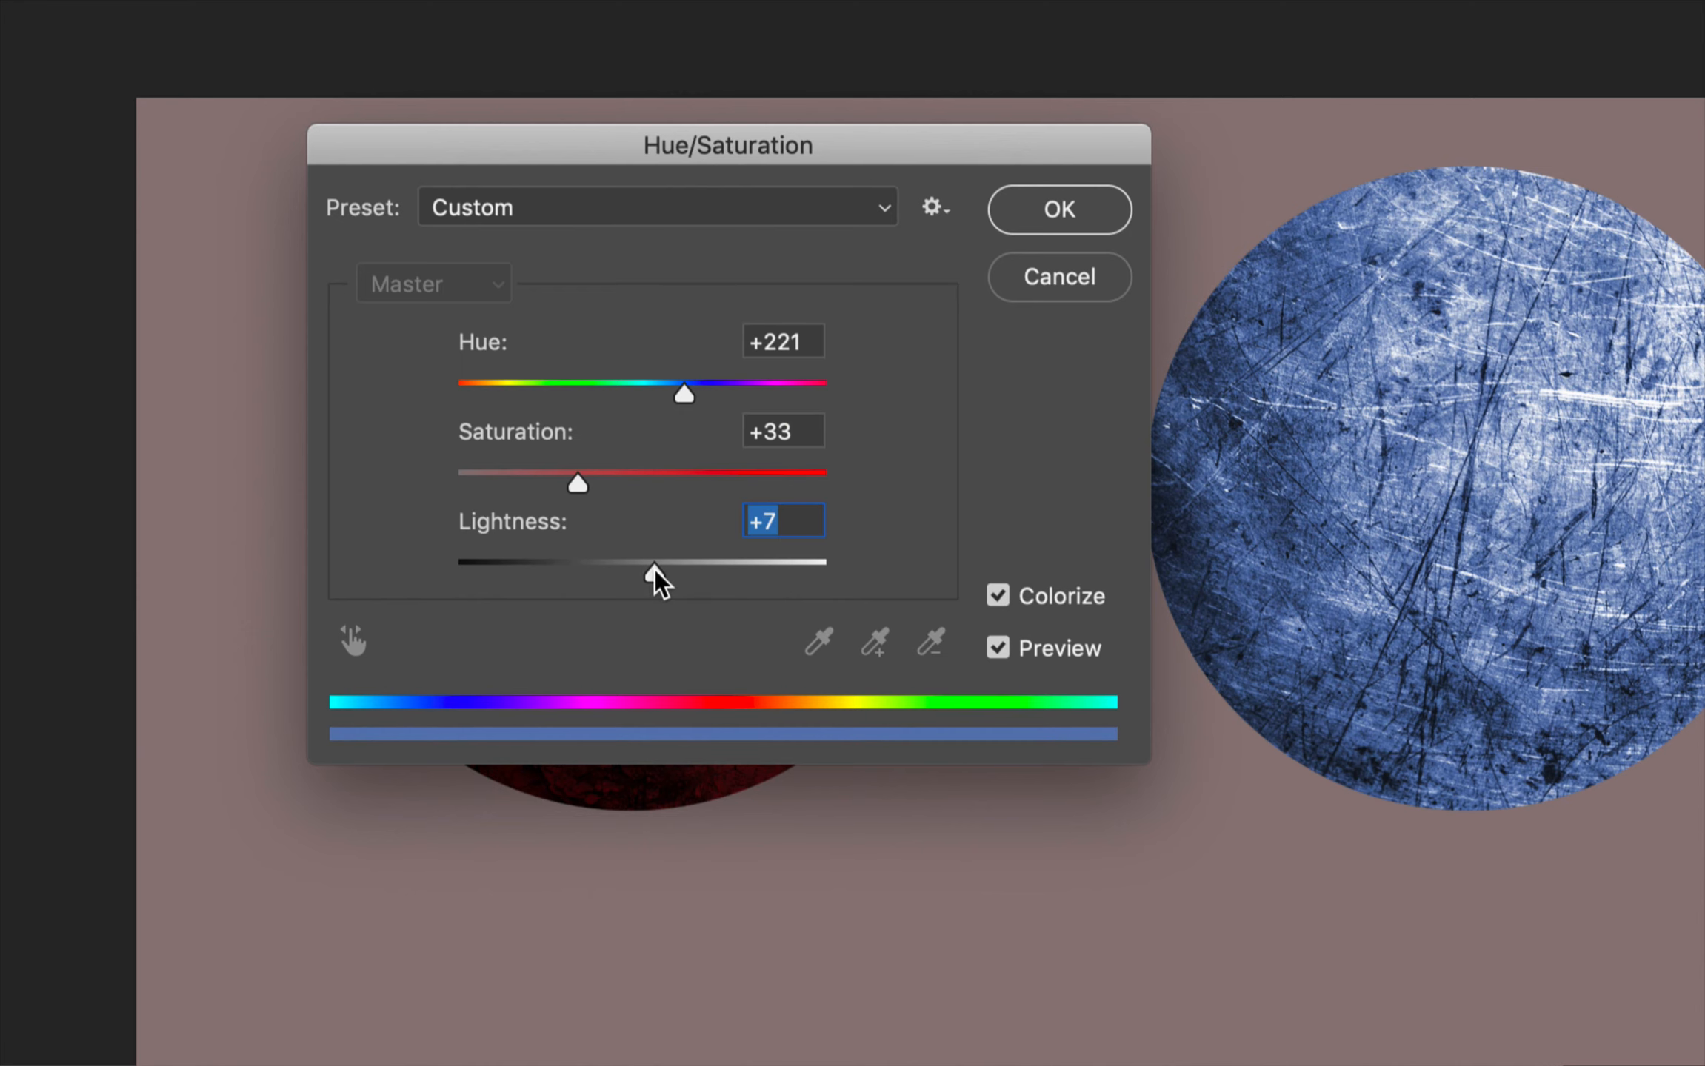
{"action": "left_click", "coordinate": [1051, 219]}
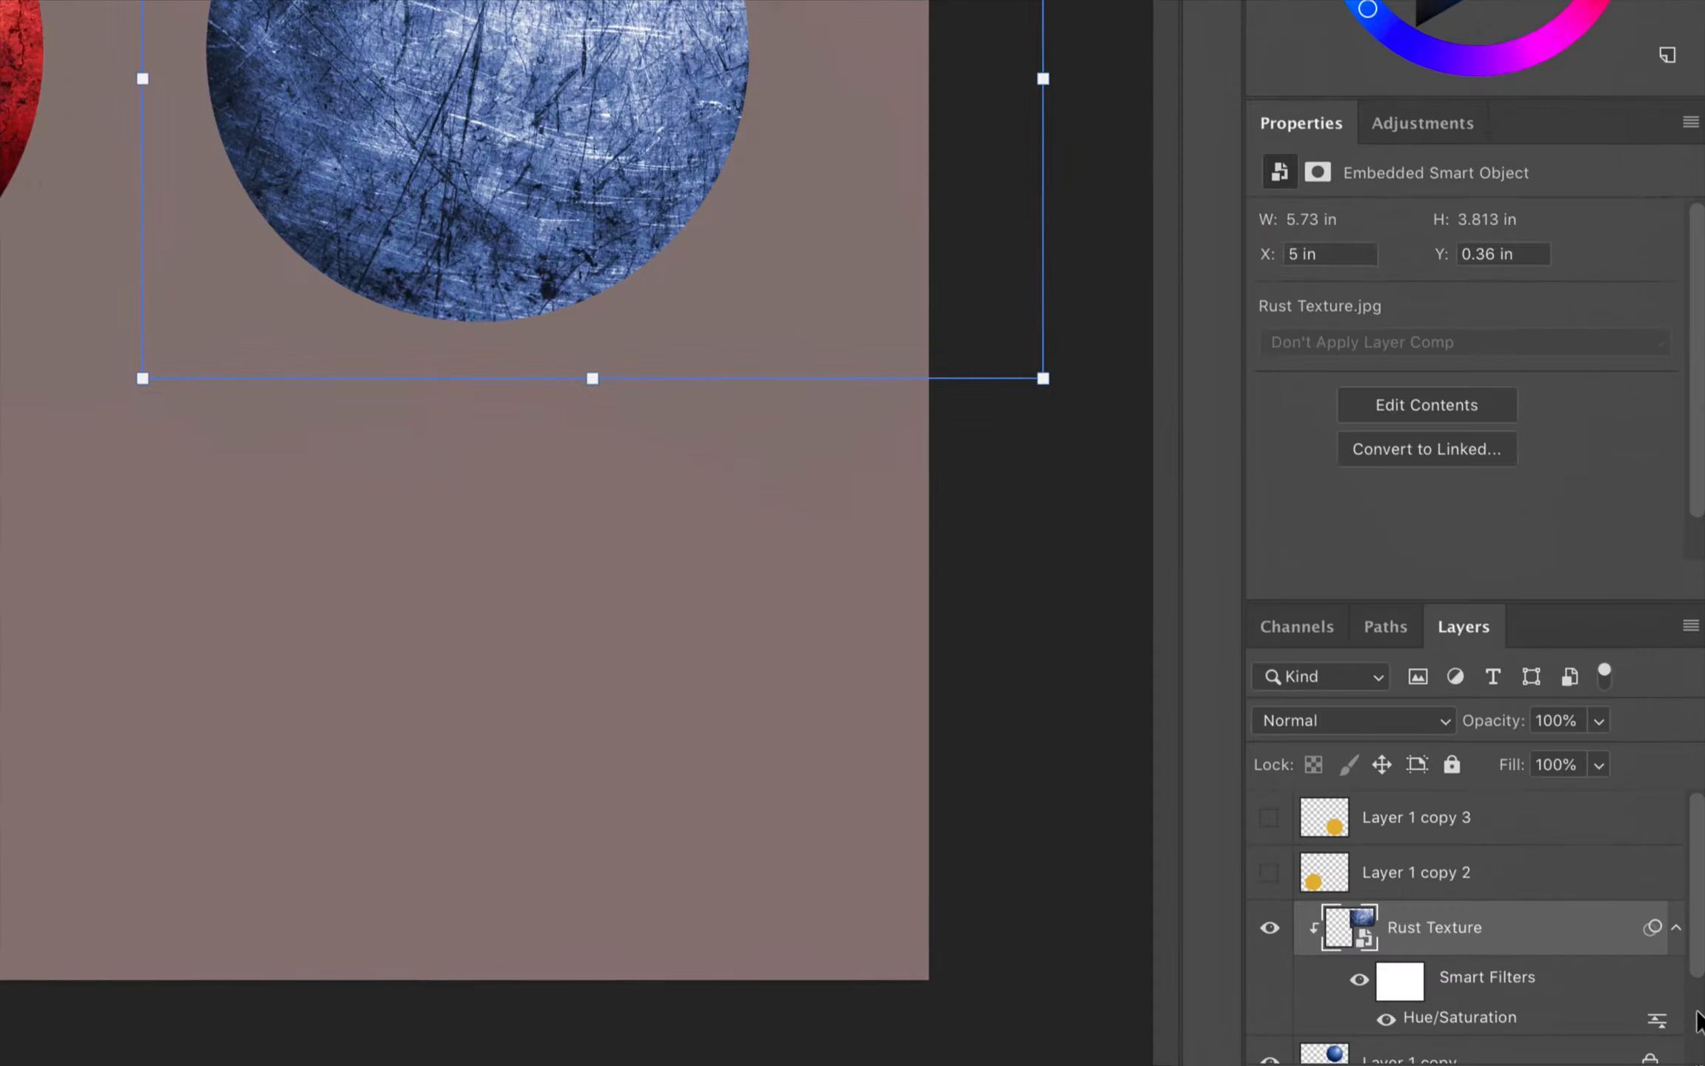
Step: Reopen the Rust Texture layer's Hue/Saturation smart filter and shift its hue slightly toward cyan
{"action": "scroll", "coordinate": [1402, 829], "scroll_direction": "down", "scroll_amount": 2}
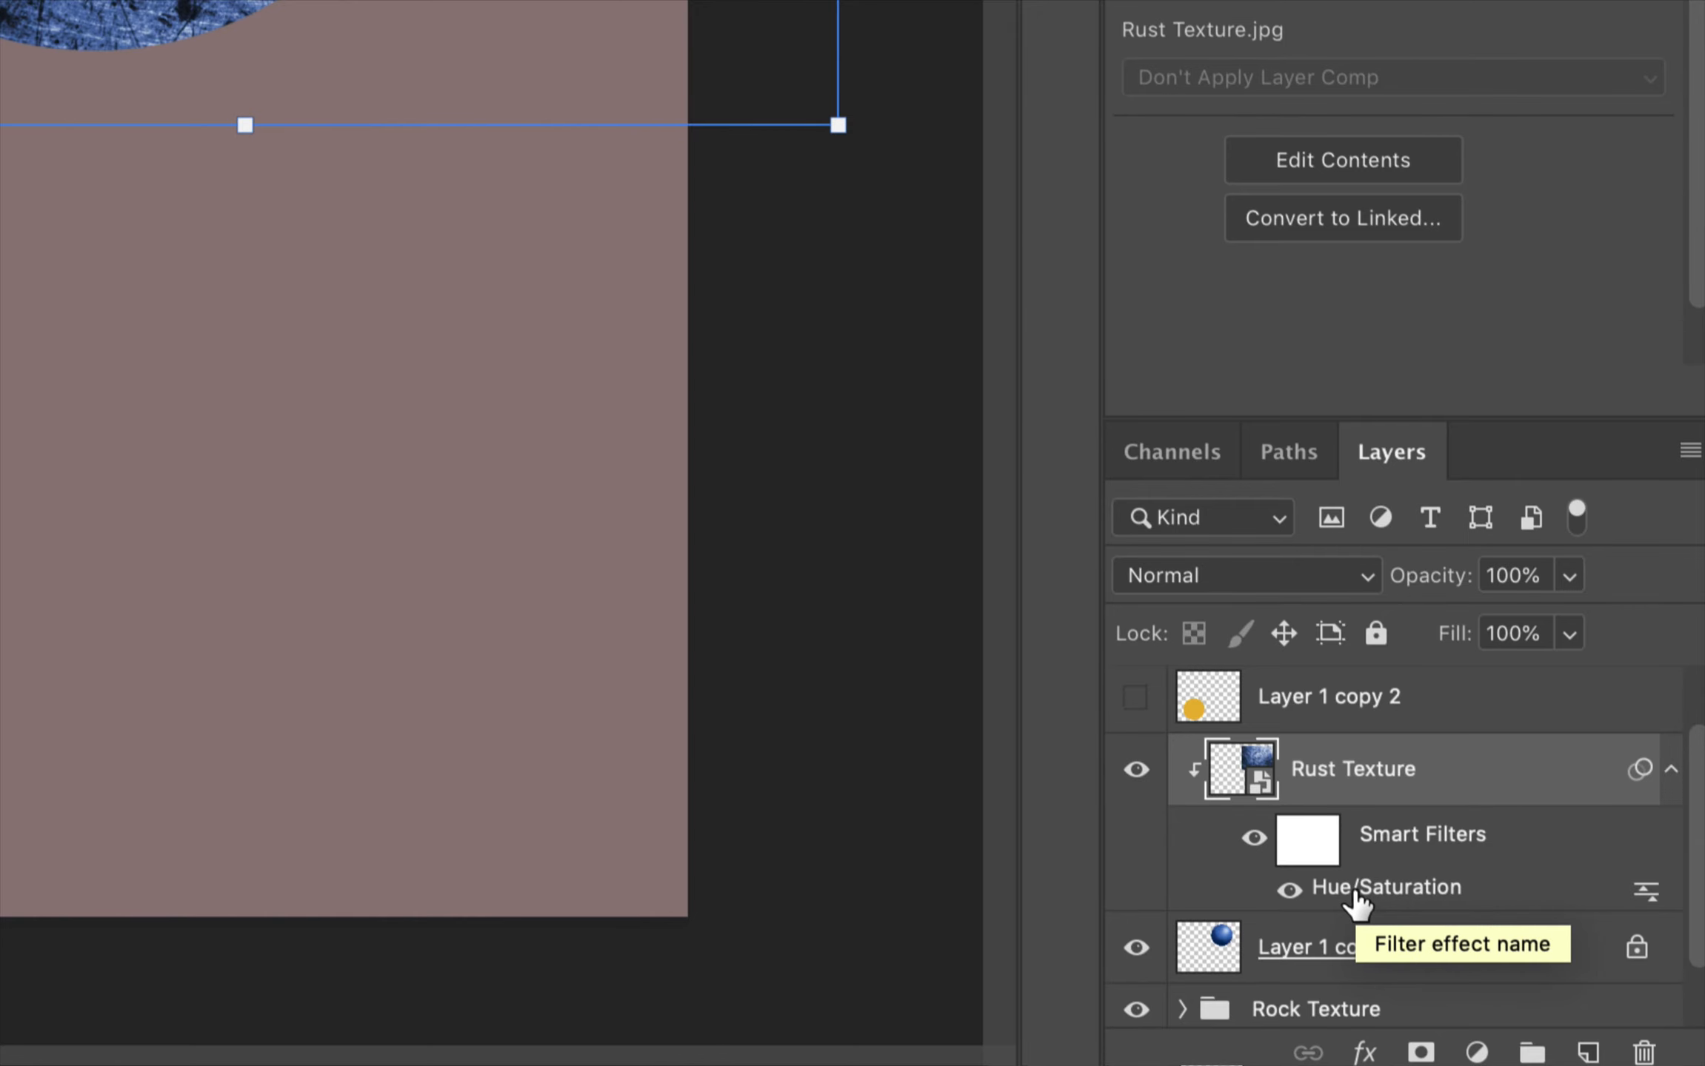
{"action": "double_click", "coordinate": [1351, 888]}
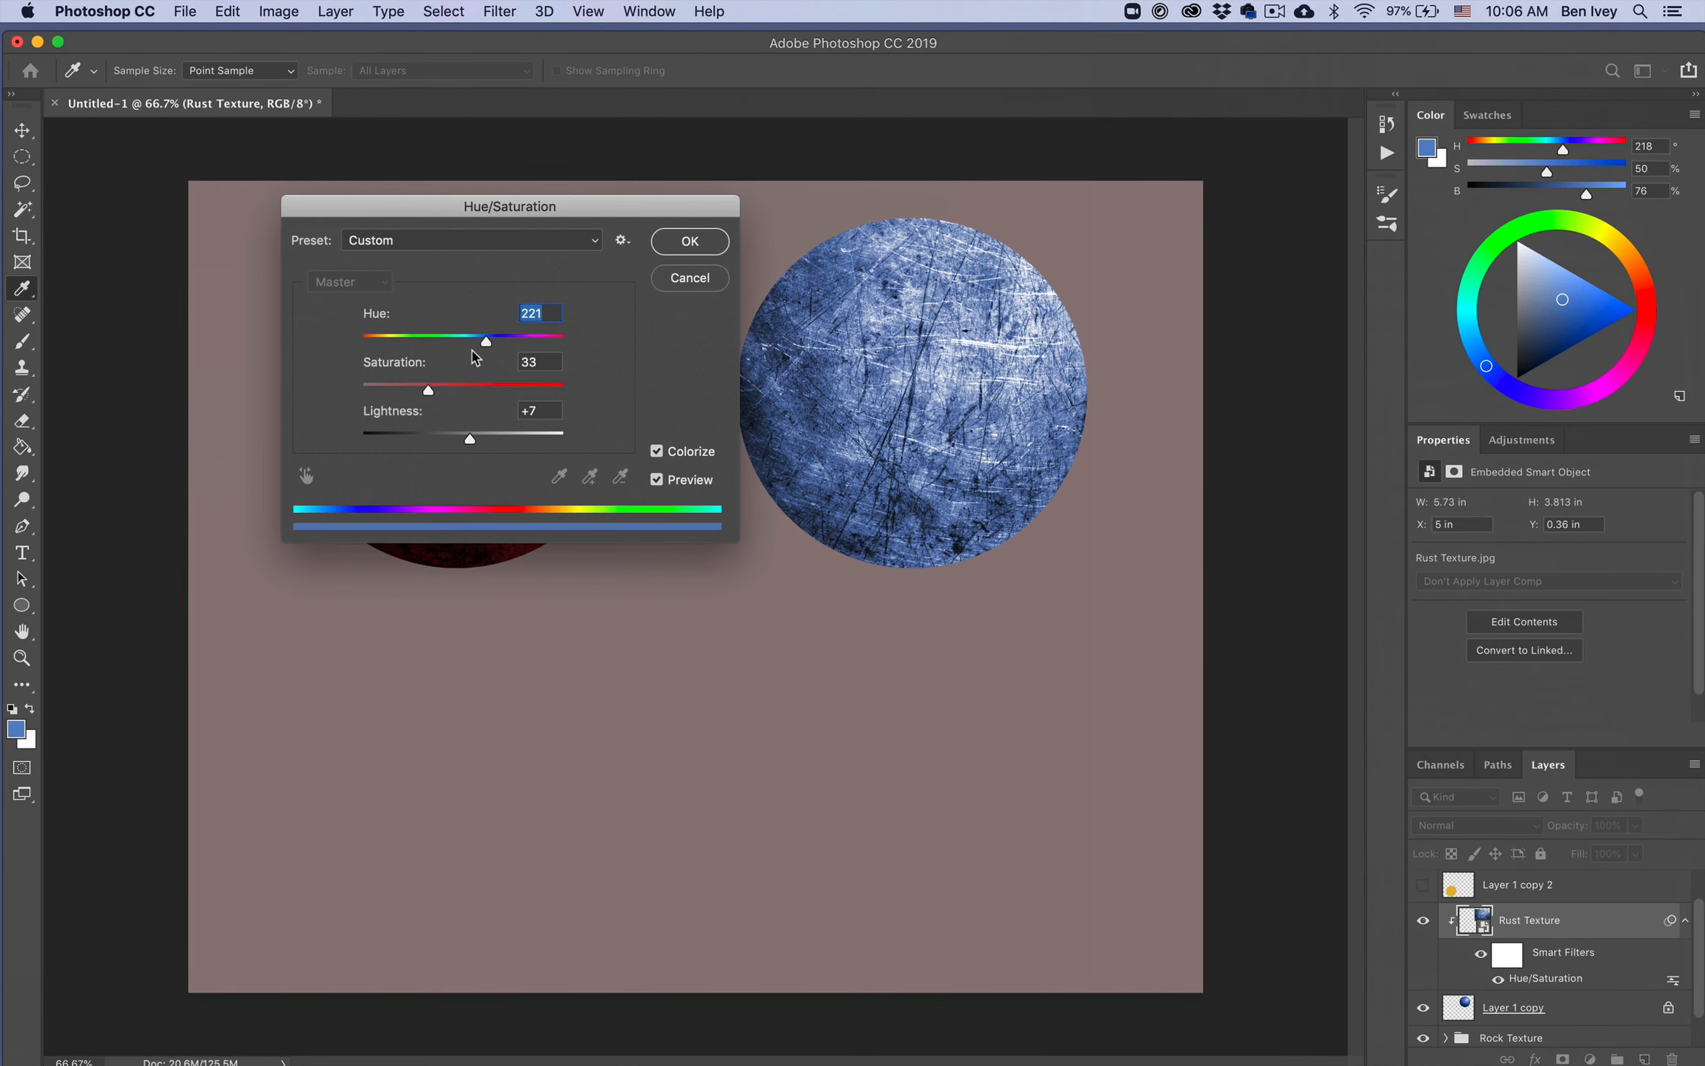
{"action": "left_click_drag", "start_coordinate": [487, 345], "coordinate": [481, 343]}
{"action": "left_click", "coordinate": [675, 251]}
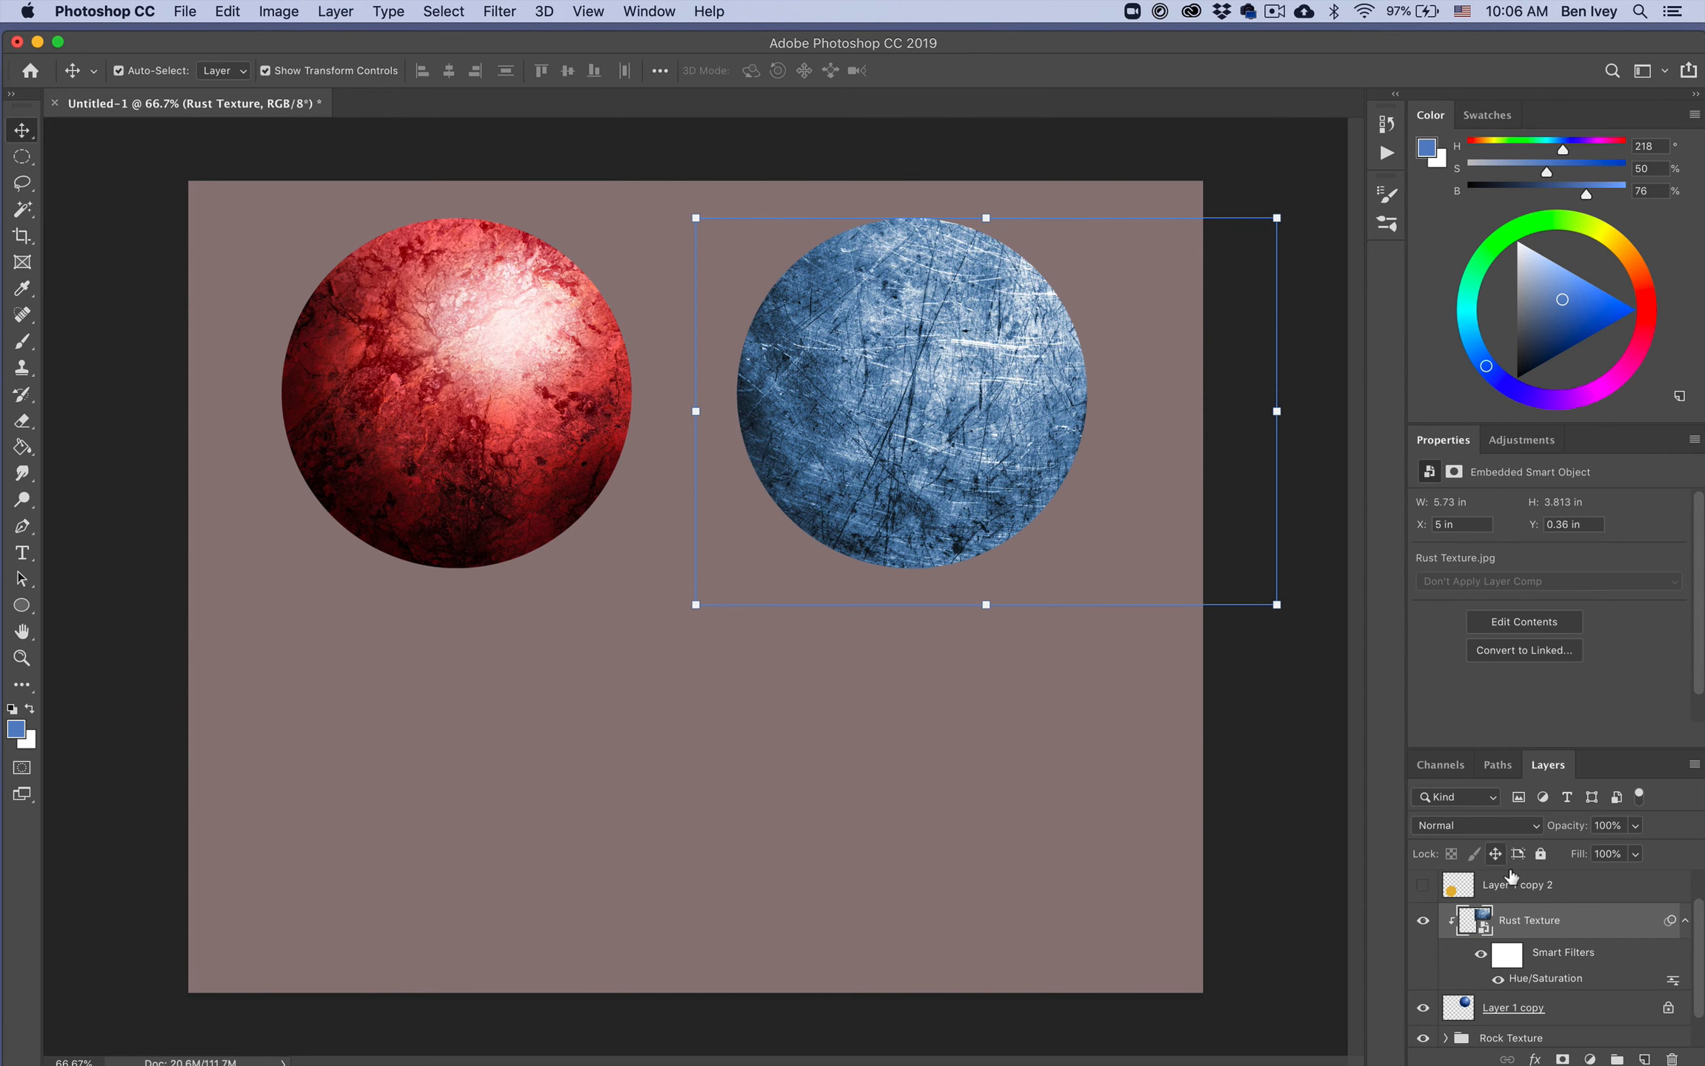
Step: Collapse the smart filter list and set the Rust Texture layer to Overlay at 52% opacity
{"action": "left_click", "coordinate": [1684, 921]}
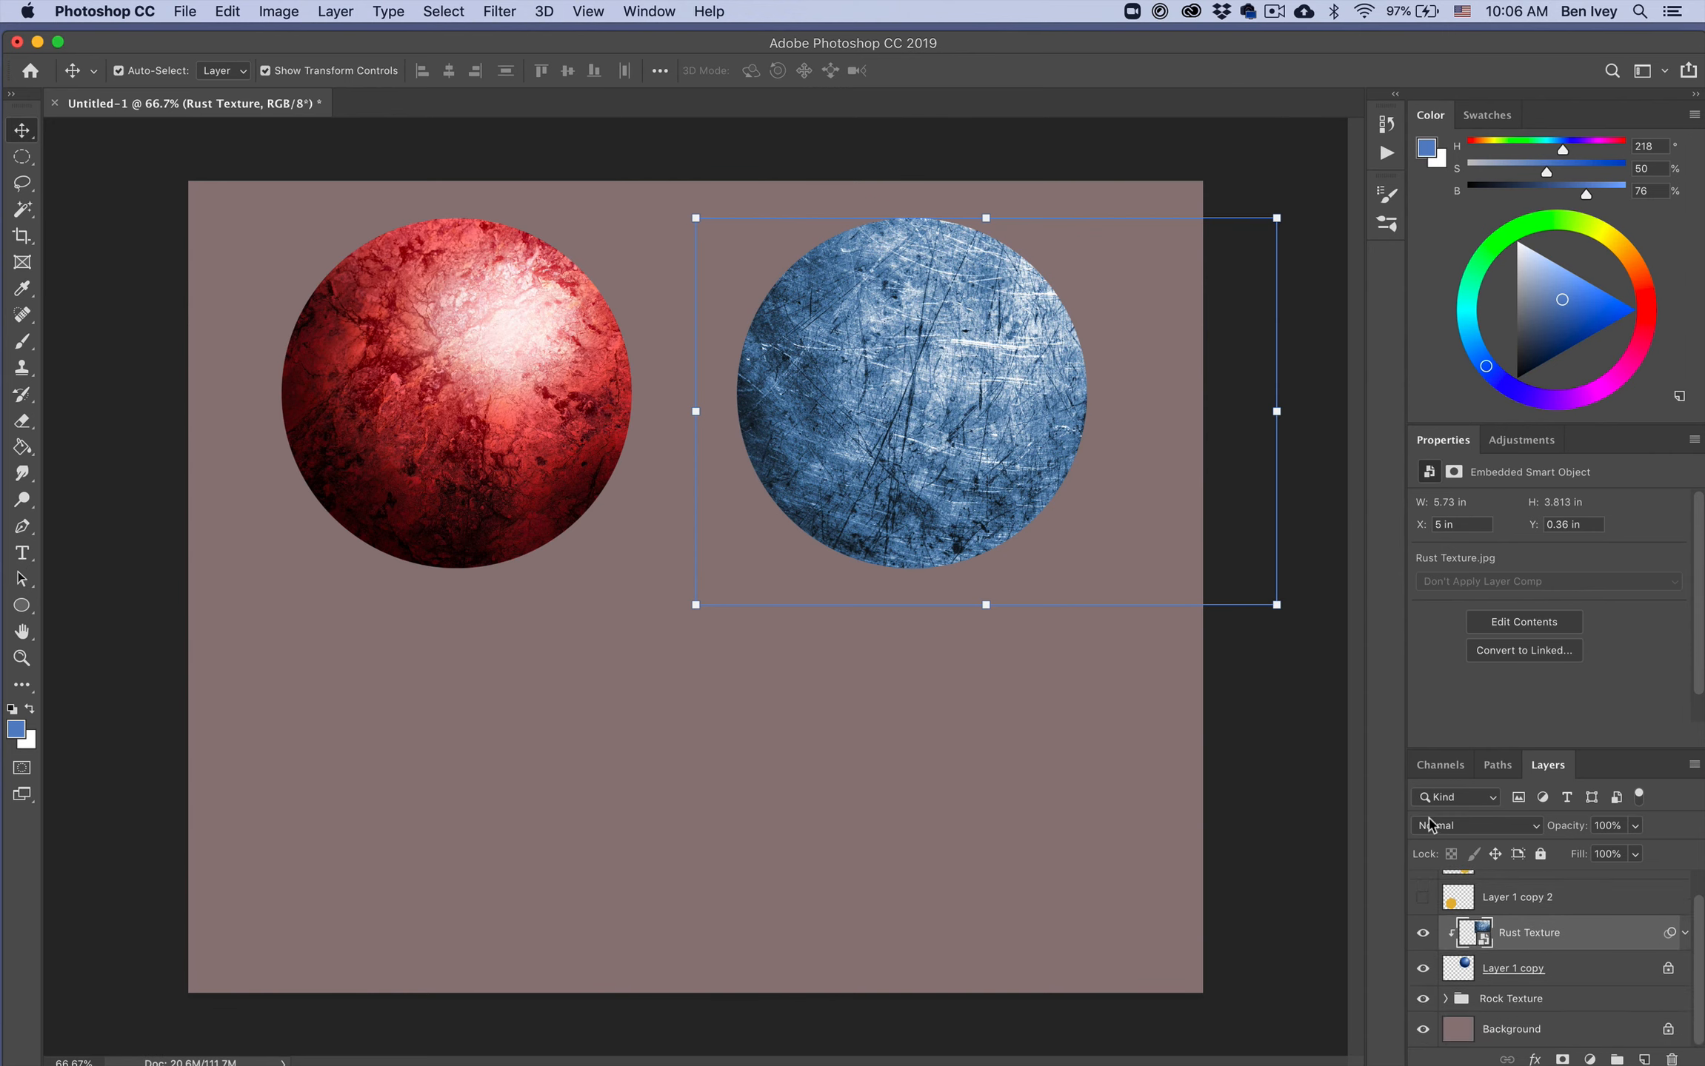
{"action": "left_click", "coordinate": [1452, 828]}
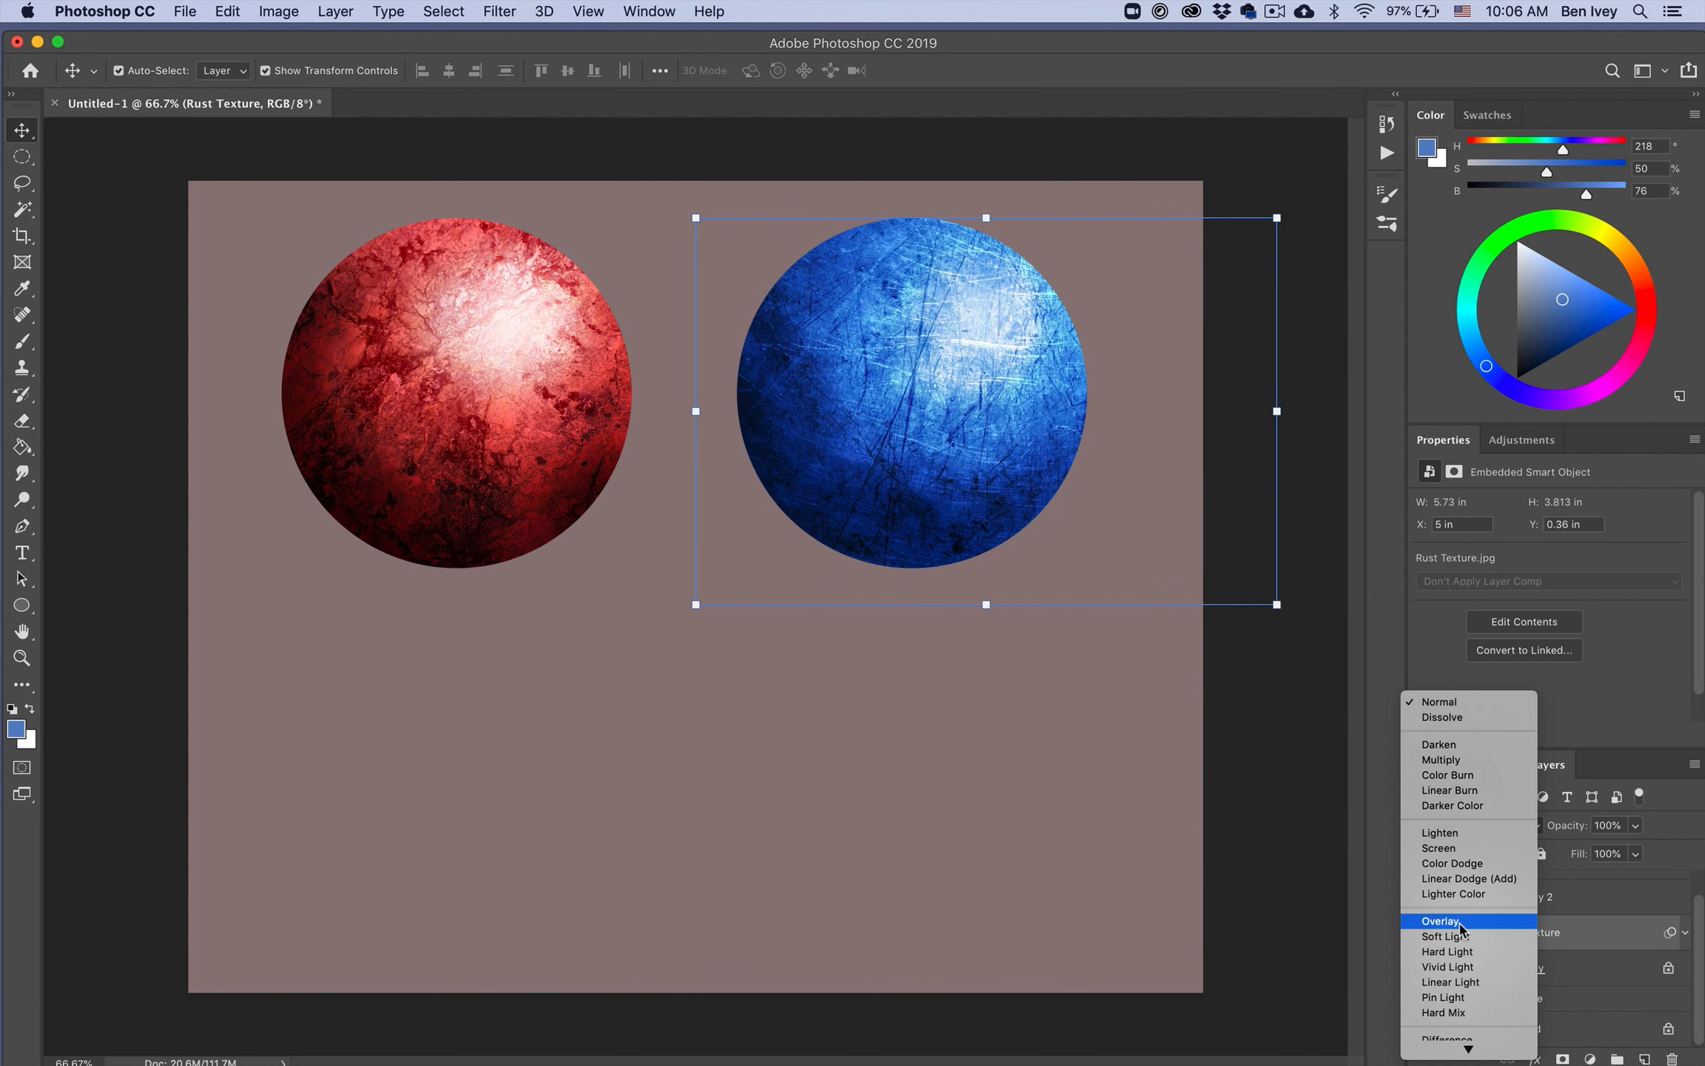
{"action": "left_click", "coordinate": [1458, 923]}
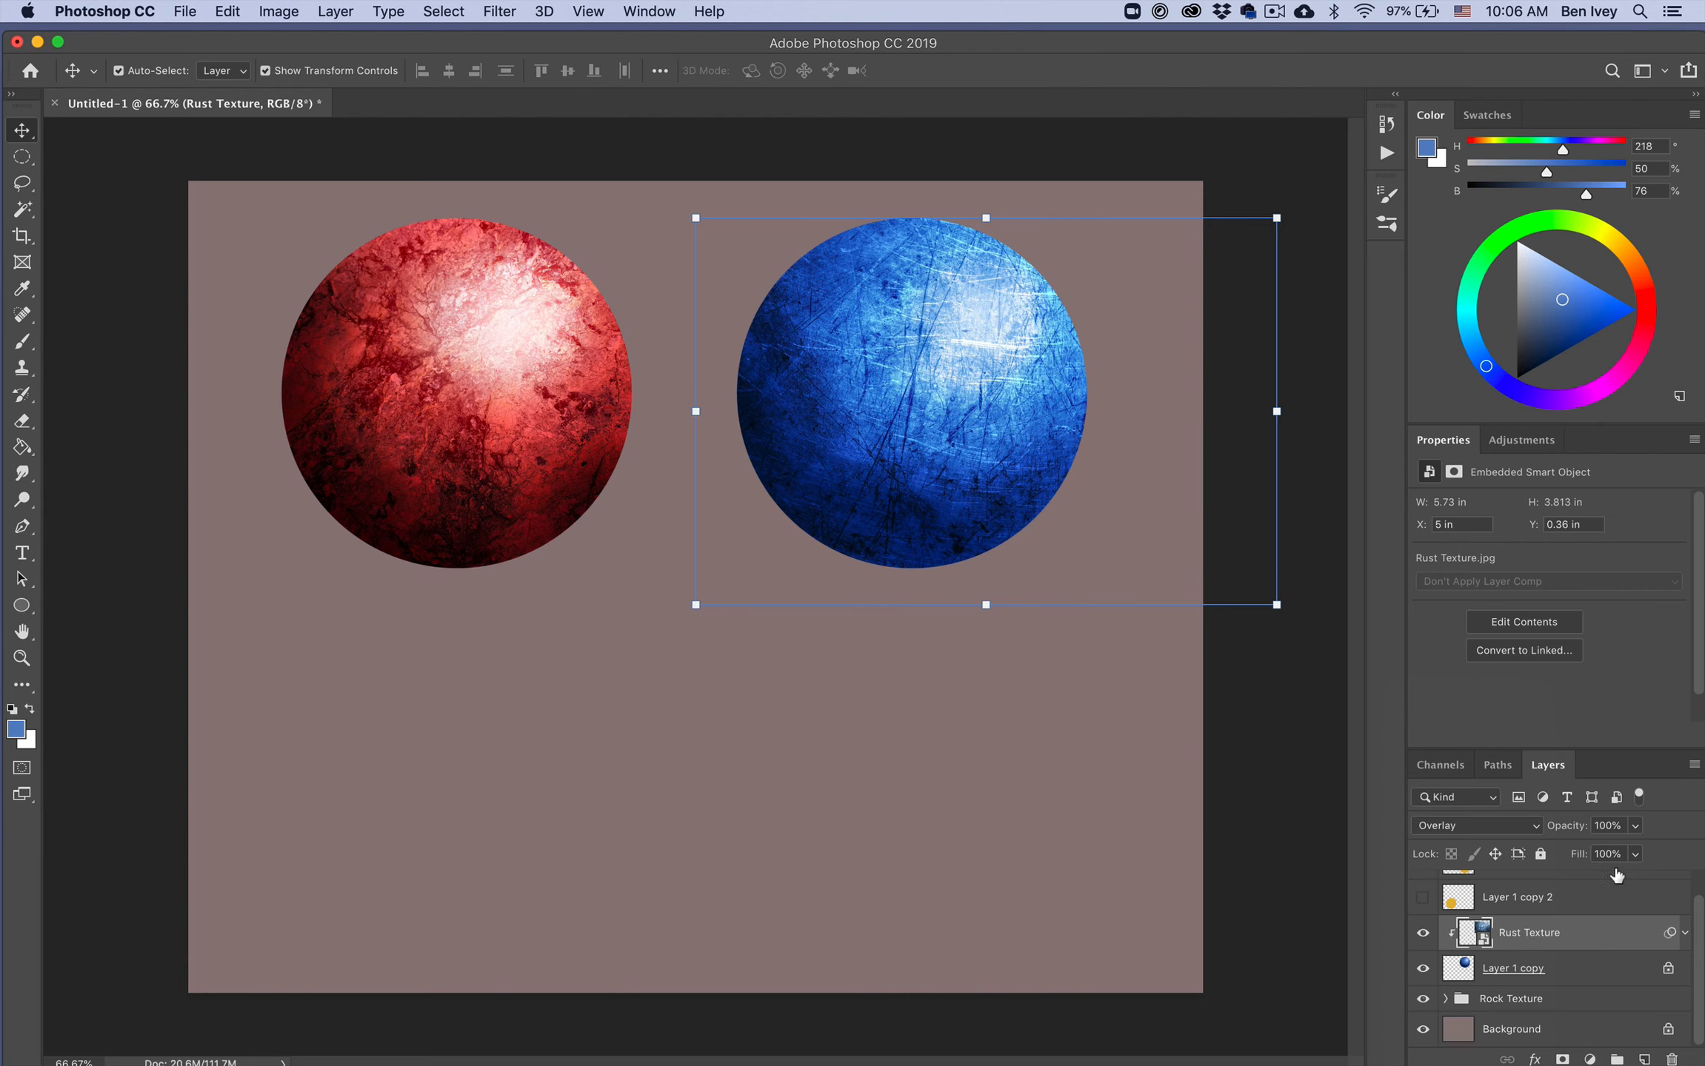
{"action": "left_click_drag", "start_coordinate": [1541, 834], "coordinate": [1518, 834]}
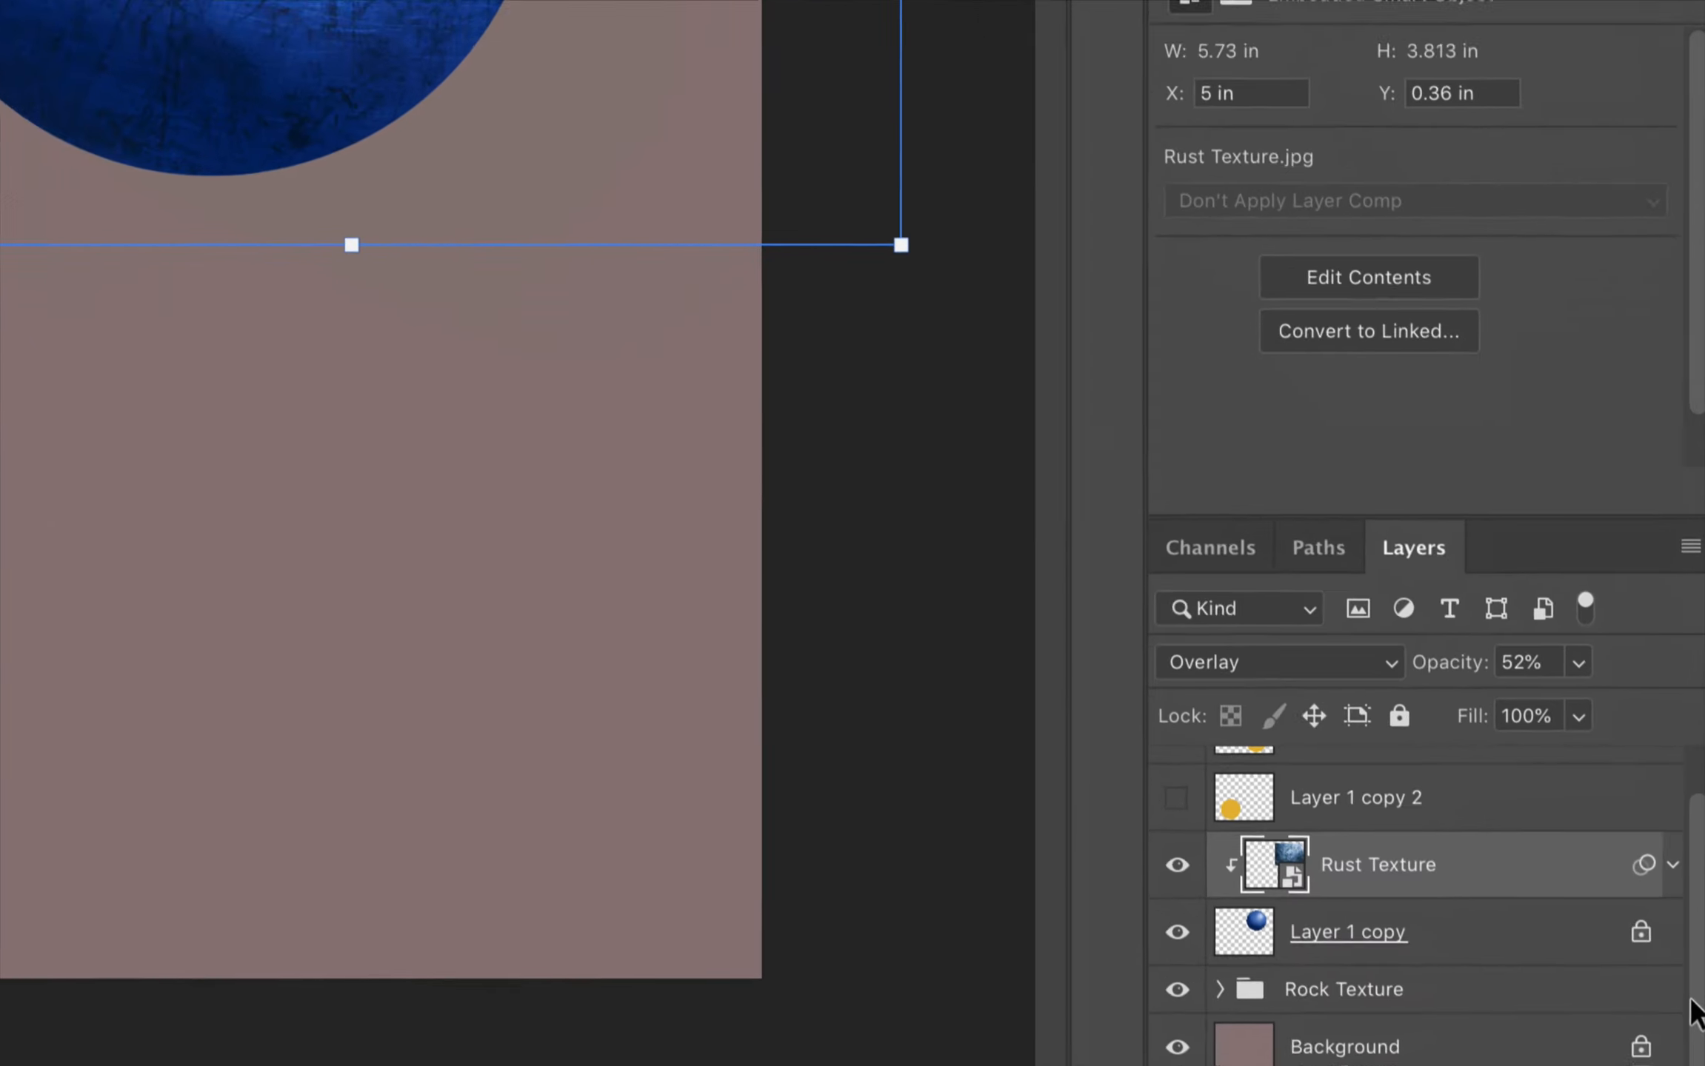
Step: Add a layer above Rust Texture, clip it to the sphere and name it Shadows
{"action": "left_click", "coordinate": [1585, 1053]}
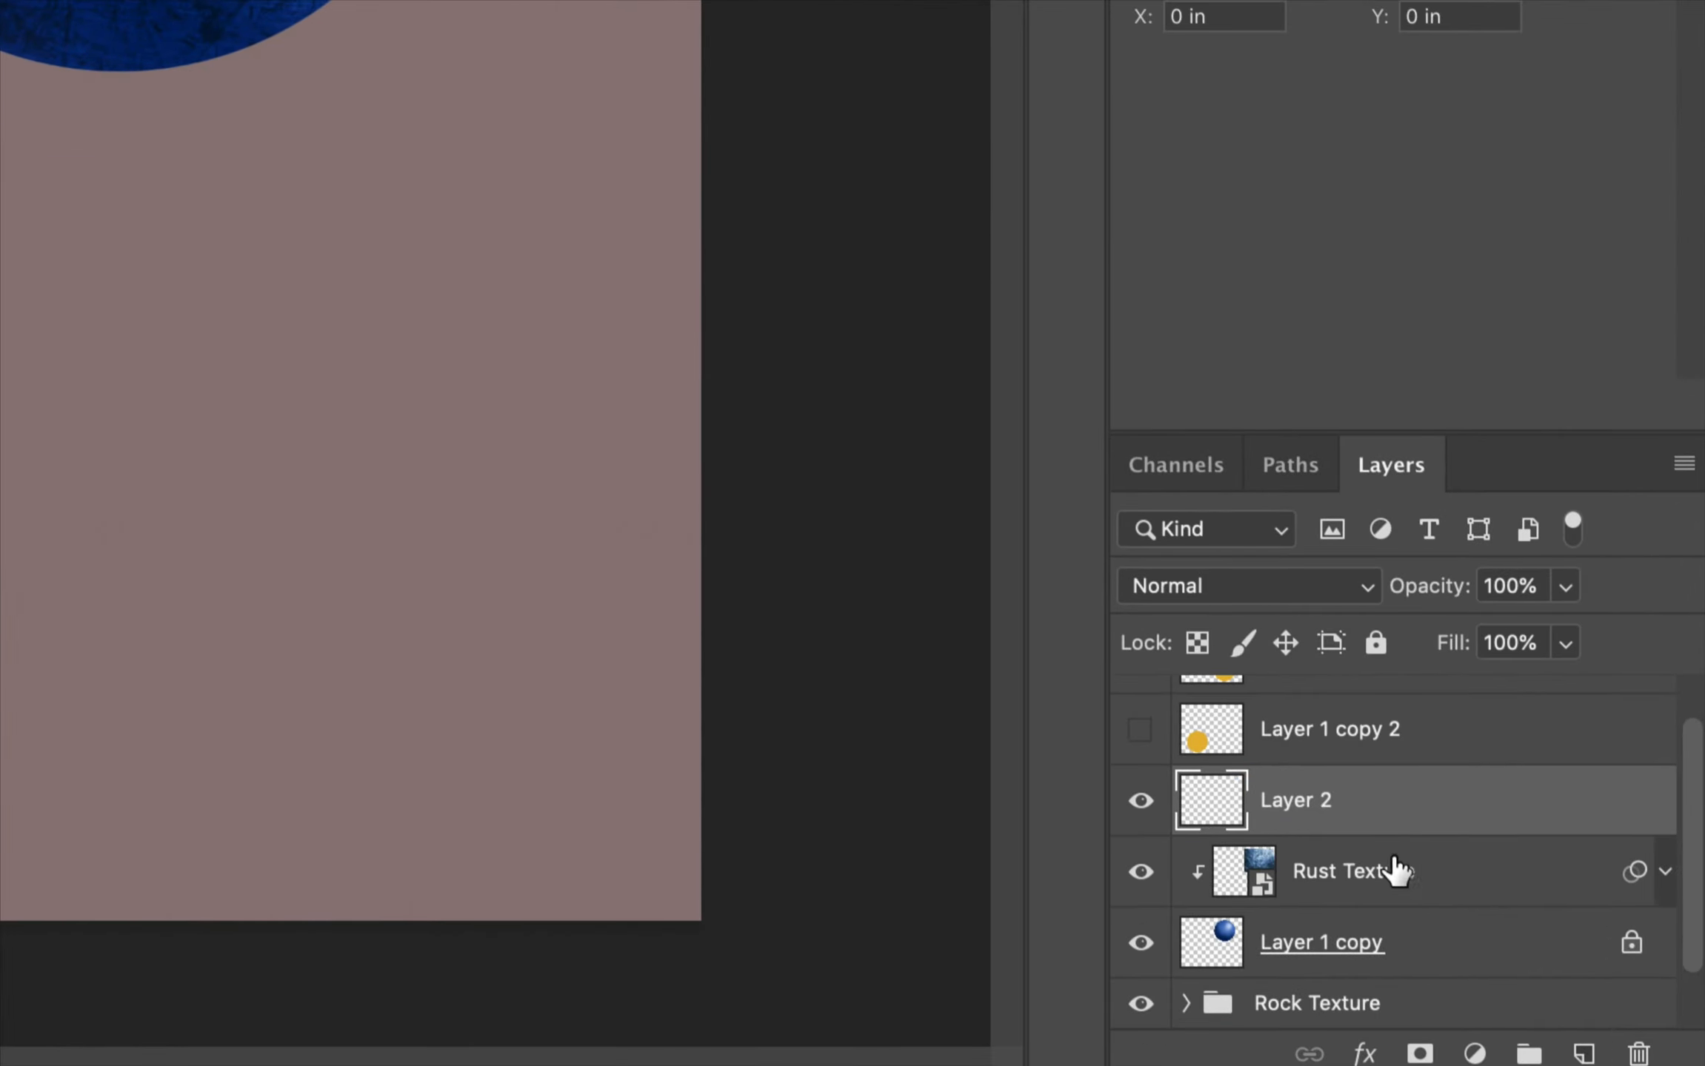
{"action": "left_click", "coordinate": [1321, 832], "text": "alt"}
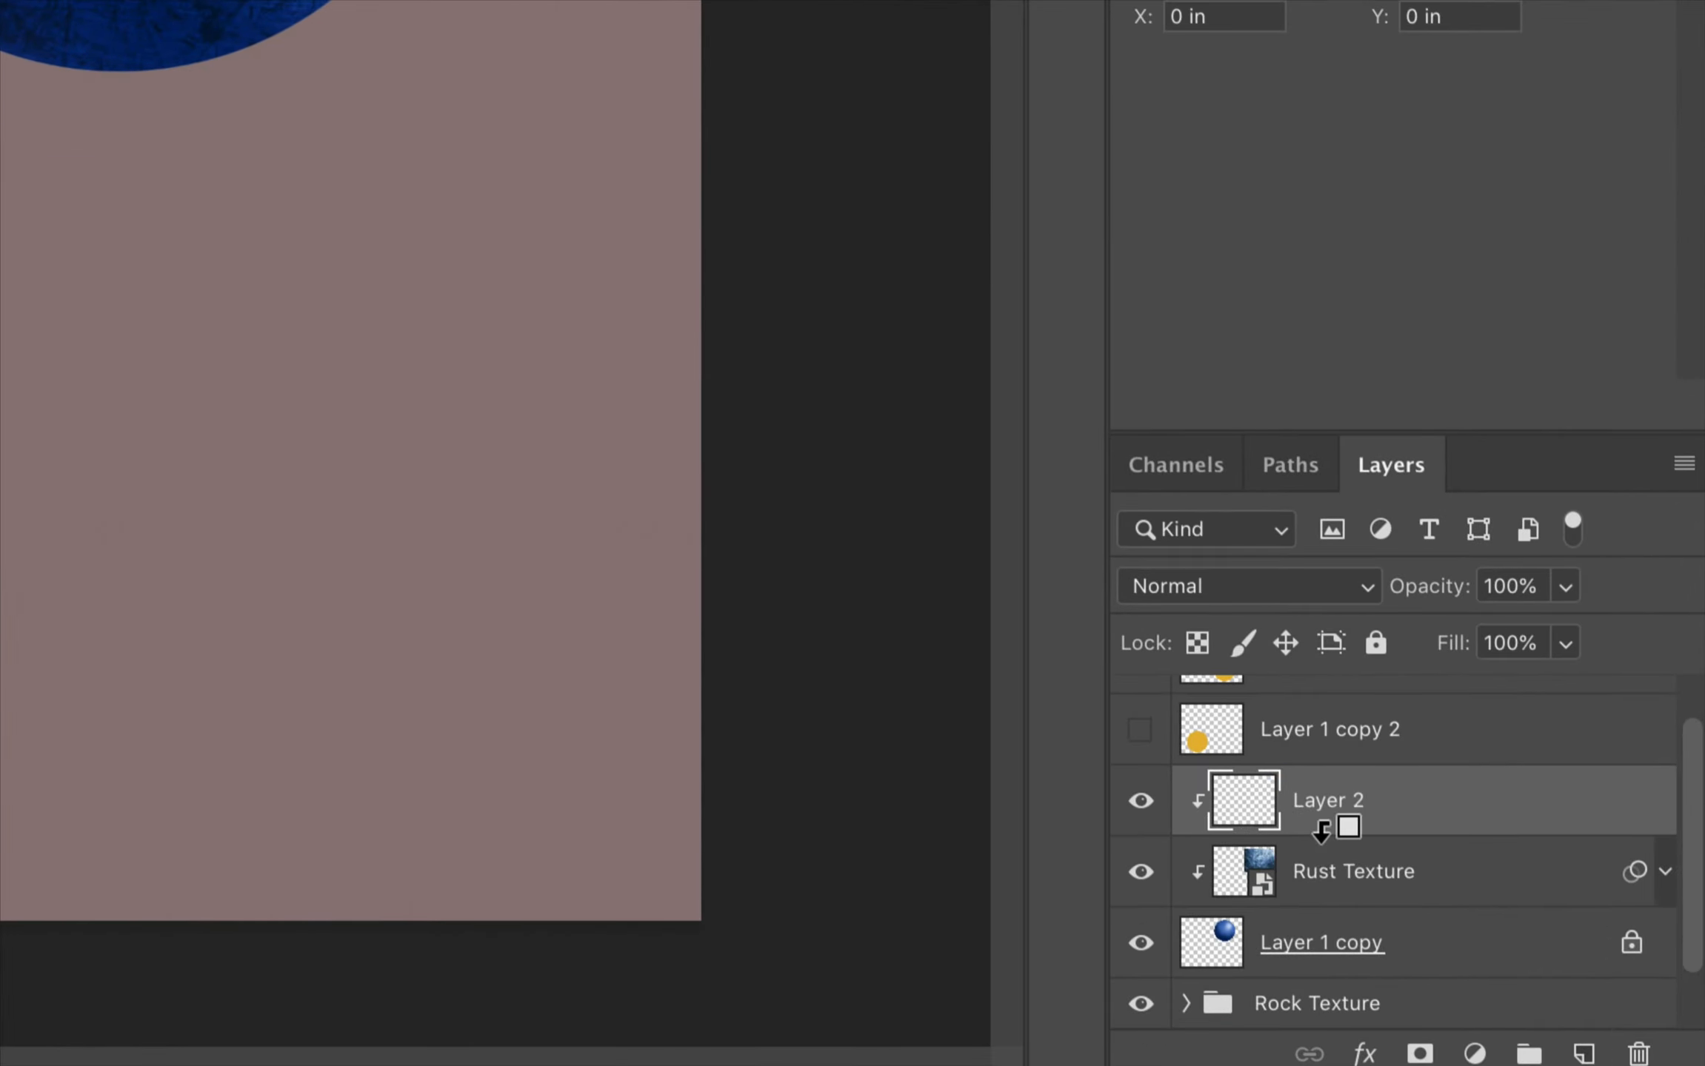
{"action": "double_click", "coordinate": [1309, 800]}
{"action": "type", "text": "Shadows"}
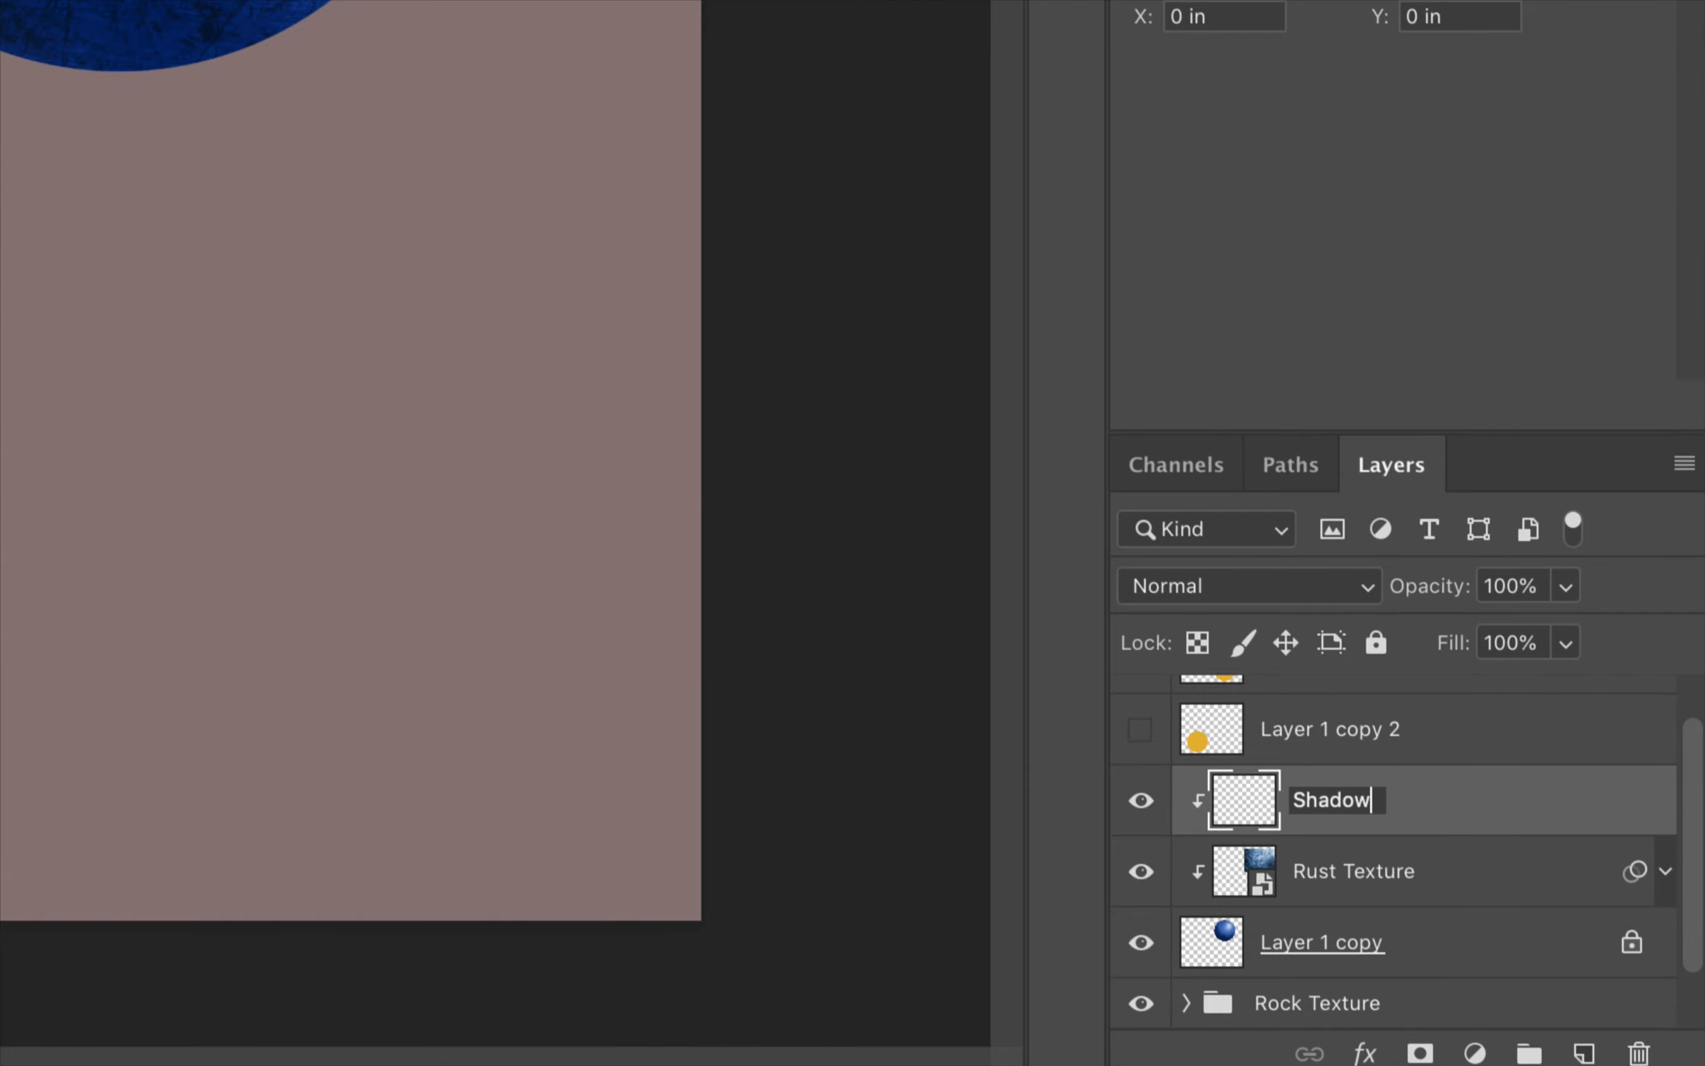
{"action": "key", "text": "Return"}
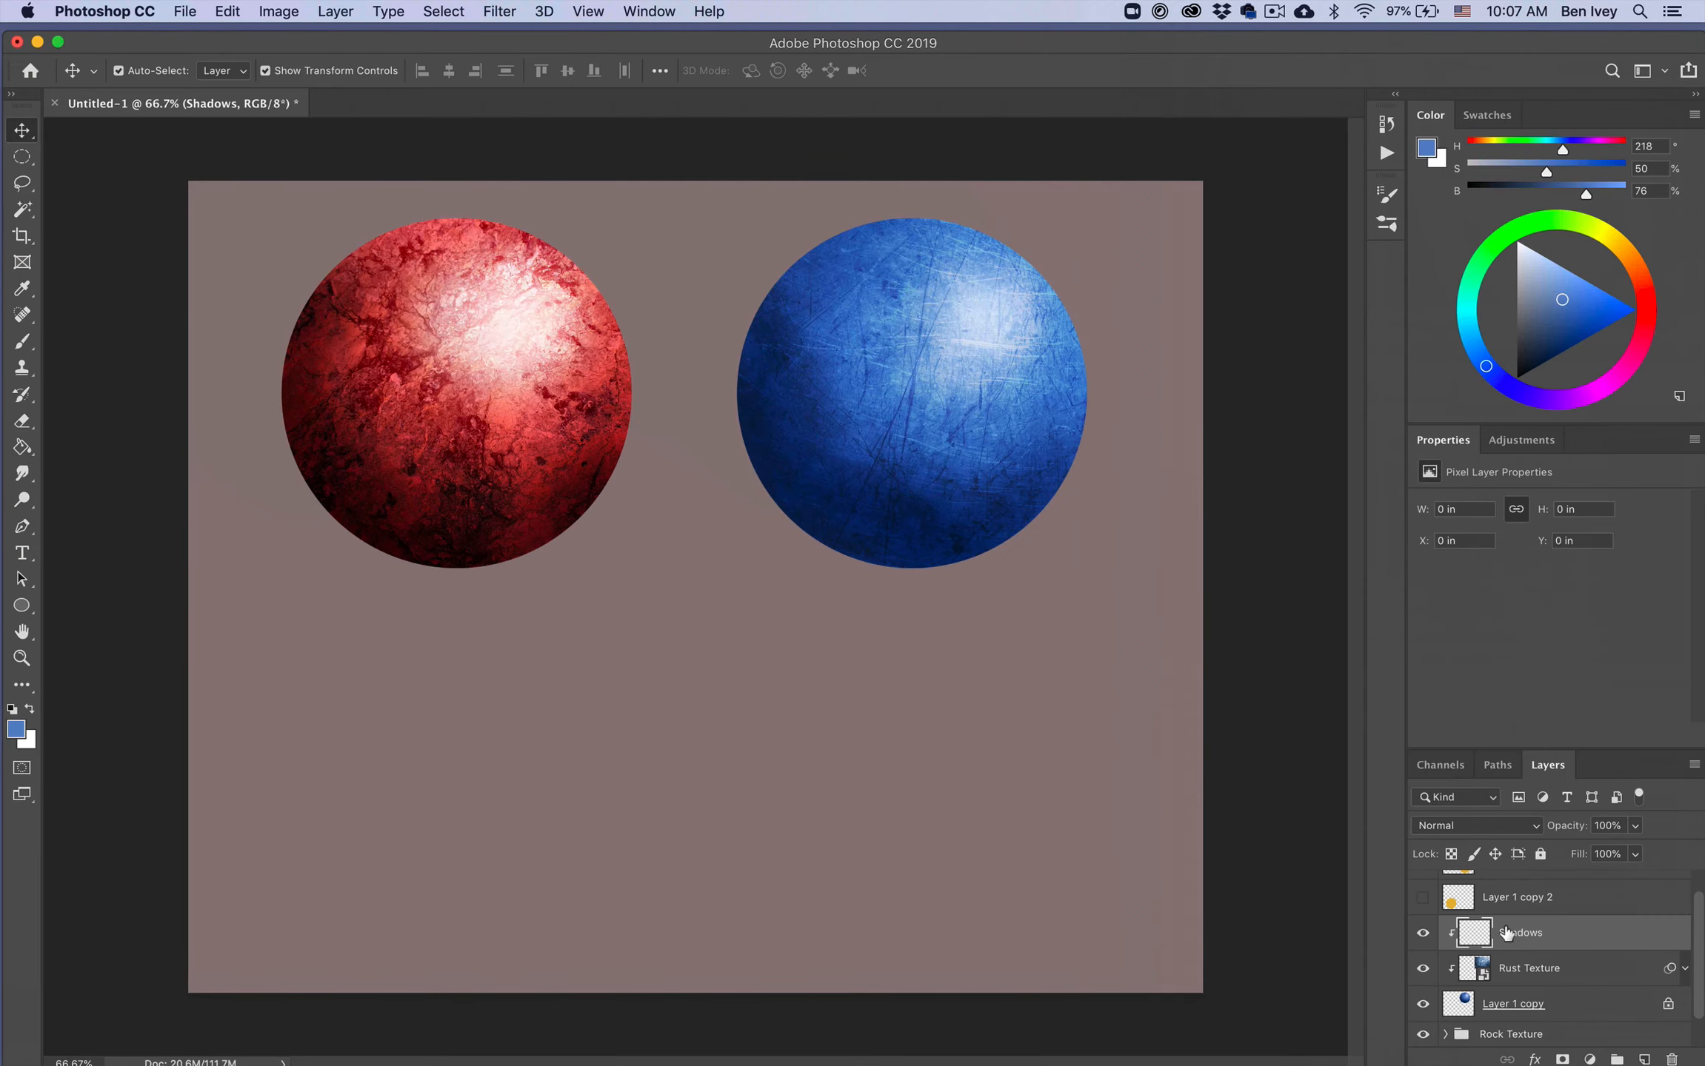
Step: Brush a very dark blue shadow across the sphere's lower left on the Shadows layer
{"action": "key", "text": "b"}
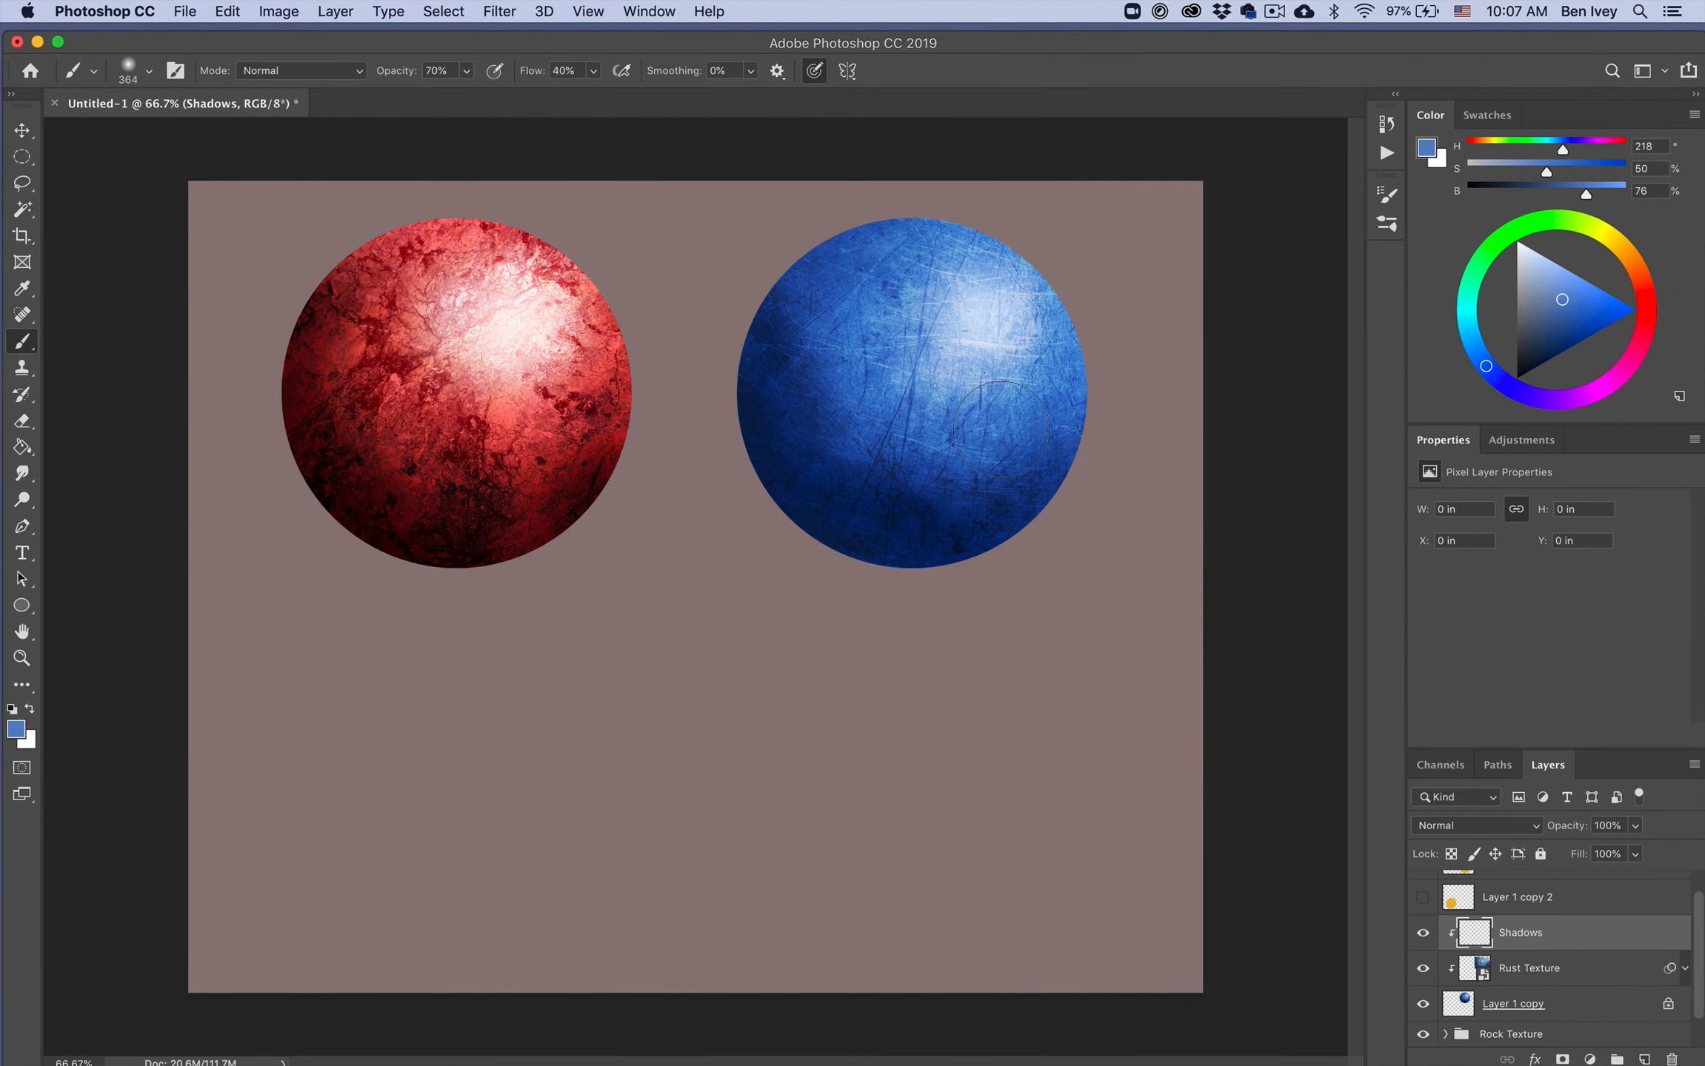
{"action": "mouse_move", "coordinate": [1546, 331]}
{"action": "left_mouse_down"}
{"action": "mouse_move", "coordinate": [1556, 364]}
{"action": "mouse_move", "coordinate": [1535, 368]}
{"action": "left_mouse_up"}
{"action": "mouse_move", "coordinate": [811, 384]}
{"action": "left_mouse_down"}
{"action": "mouse_move", "coordinate": [831, 503]}
{"action": "mouse_move", "coordinate": [790, 376]}
{"action": "mouse_move", "coordinate": [898, 489]}
{"action": "mouse_move", "coordinate": [883, 474]}
{"action": "mouse_move", "coordinate": [929, 493]}
{"action": "mouse_move", "coordinate": [1061, 465]}
{"action": "mouse_move", "coordinate": [922, 504]}
{"action": "mouse_move", "coordinate": [873, 494]}
{"action": "mouse_move", "coordinate": [808, 427]}
{"action": "mouse_move", "coordinate": [785, 331]}
{"action": "mouse_move", "coordinate": [794, 457]}
{"action": "mouse_move", "coordinate": [793, 311]}
{"action": "mouse_move", "coordinate": [790, 358]}
{"action": "mouse_move", "coordinate": [907, 541]}
{"action": "mouse_move", "coordinate": [988, 507]}
{"action": "mouse_move", "coordinate": [954, 517]}
{"action": "left_mouse_up"}
Step: Set the Shadows layer to Multiply at 73% opacity and extend the shadow along the sphere's left and bottom edges
{"action": "left_click", "coordinate": [1502, 828]}
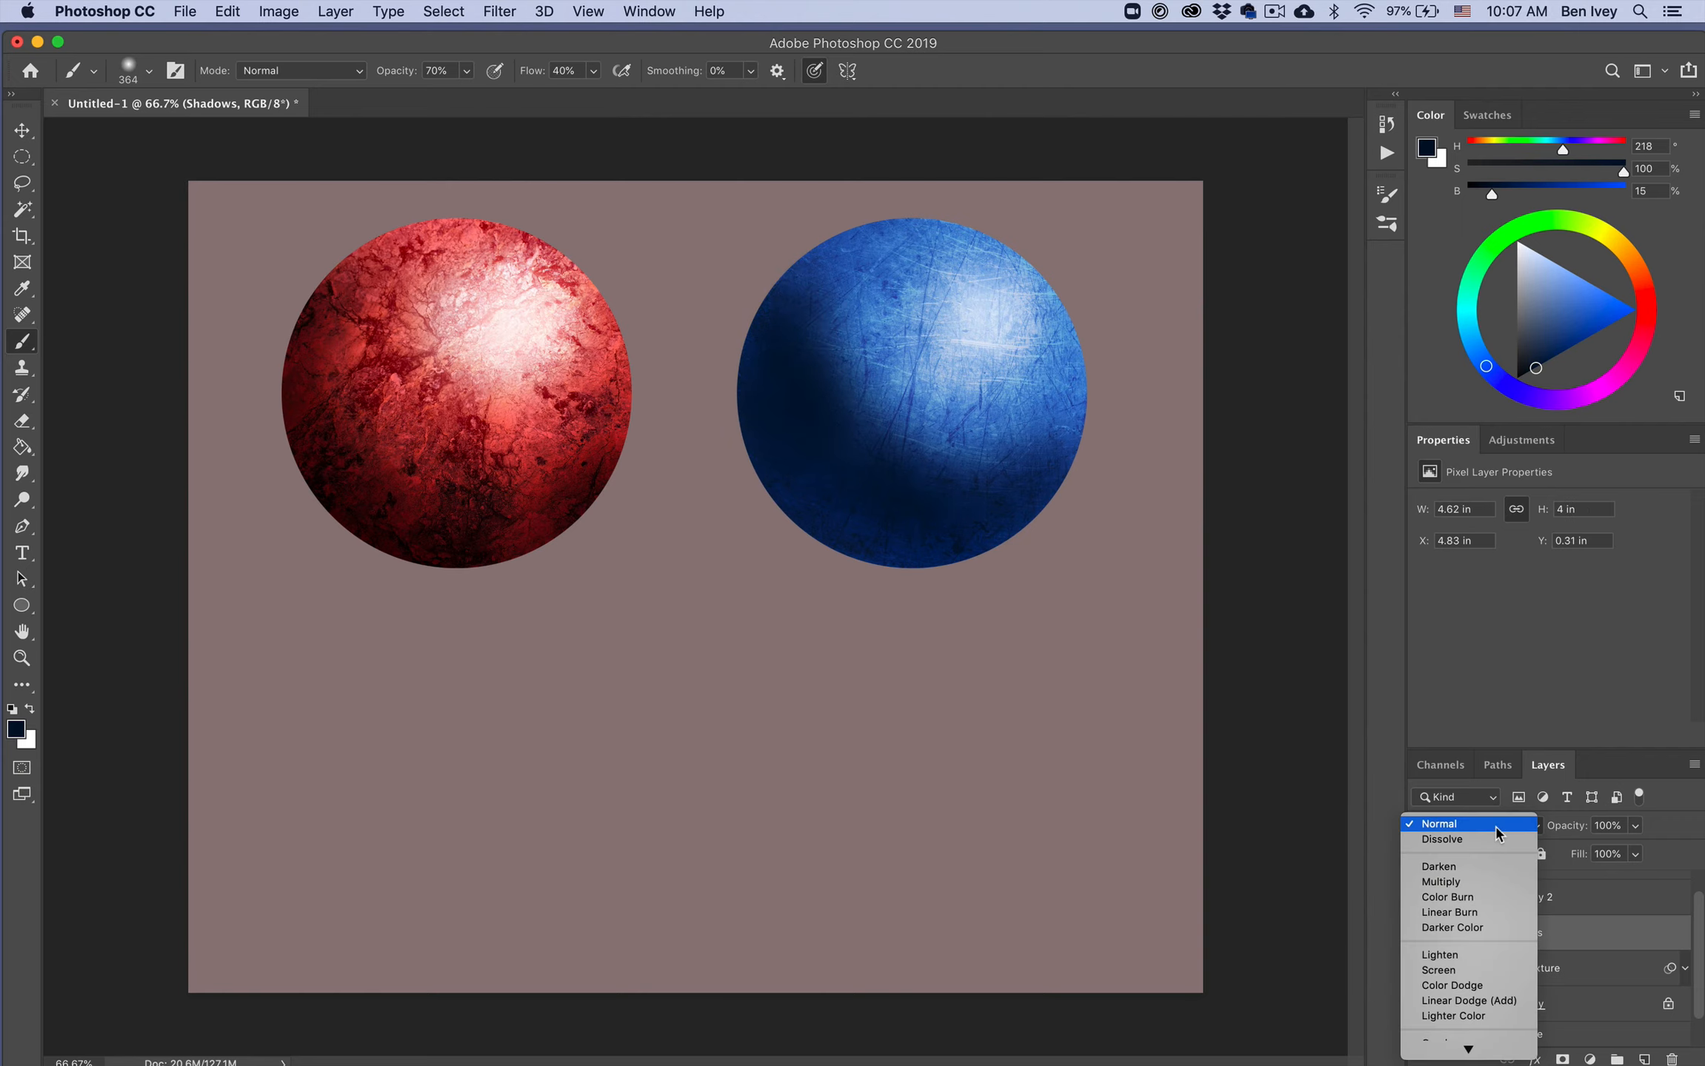
{"action": "left_click", "coordinate": [1474, 891]}
{"action": "left_click_drag", "start_coordinate": [1575, 832], "coordinate": [1558, 832]}
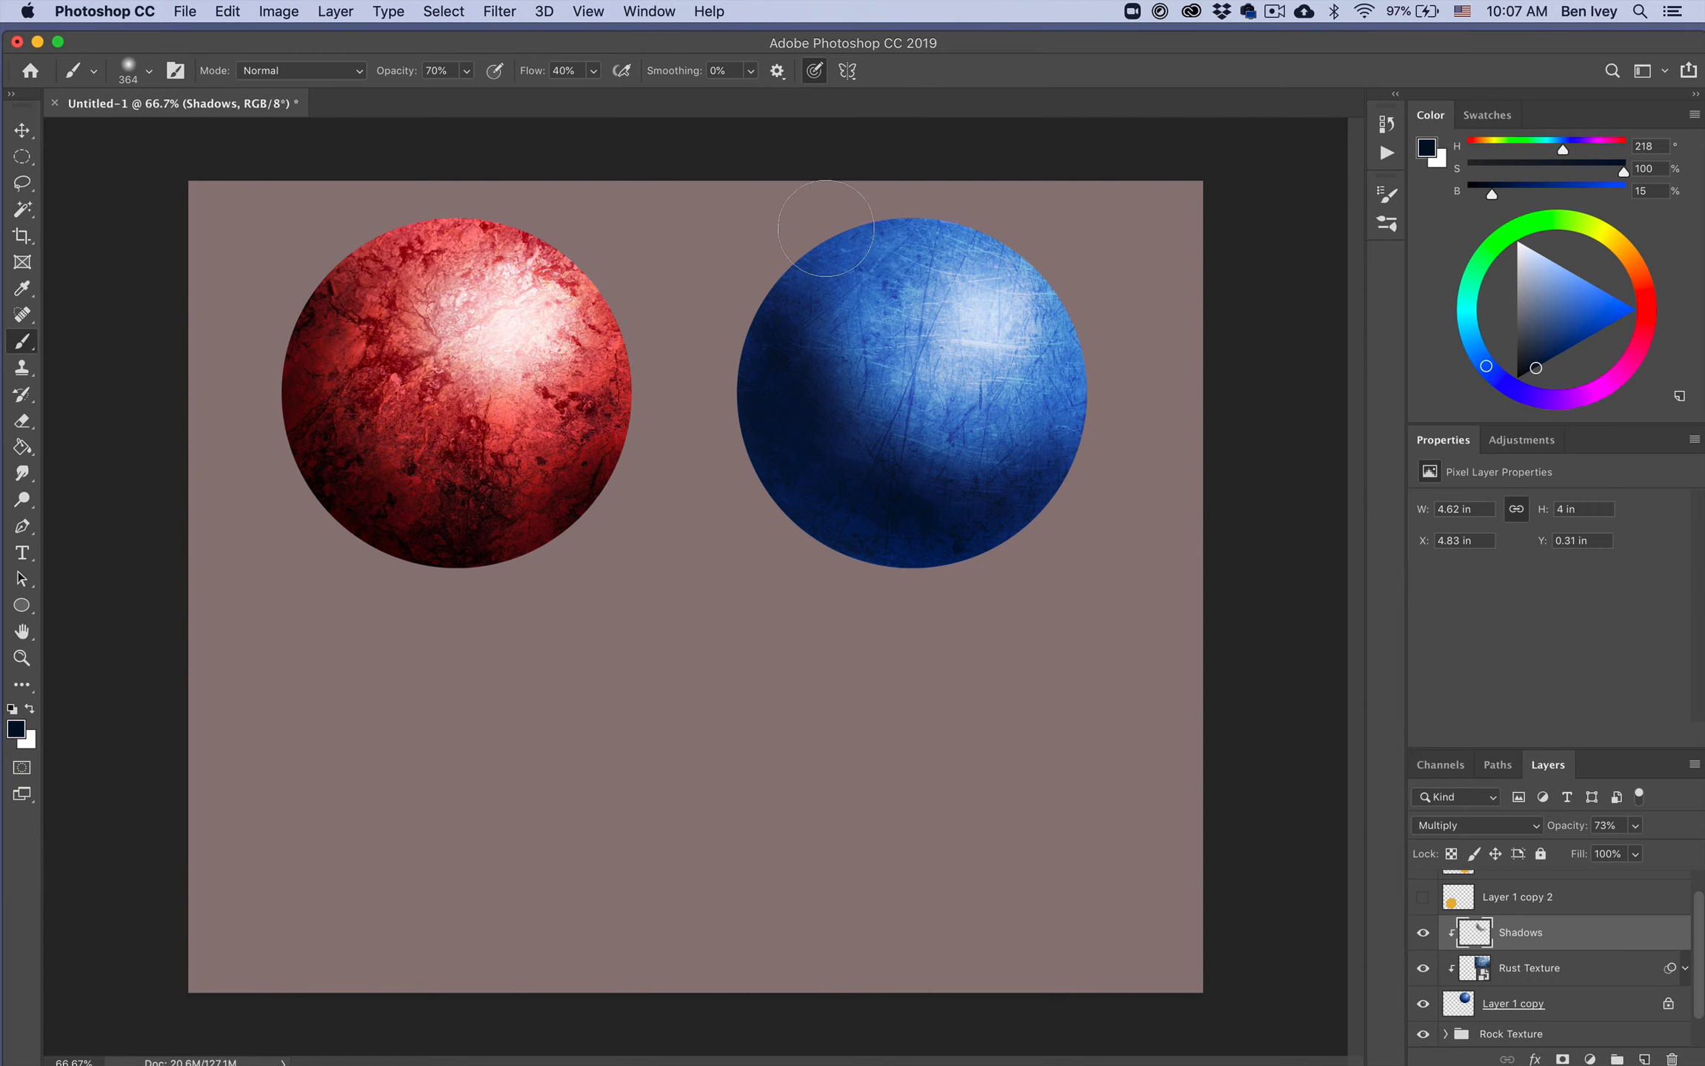
{"action": "mouse_move", "coordinate": [826, 228]}
{"action": "left_mouse_down"}
{"action": "mouse_move", "coordinate": [791, 264]}
{"action": "mouse_move", "coordinate": [746, 317]}
{"action": "left_mouse_up"}
{"action": "mouse_move", "coordinate": [927, 555]}
{"action": "left_mouse_down"}
{"action": "mouse_move", "coordinate": [762, 449]}
{"action": "mouse_move", "coordinate": [743, 398]}
{"action": "left_mouse_up"}
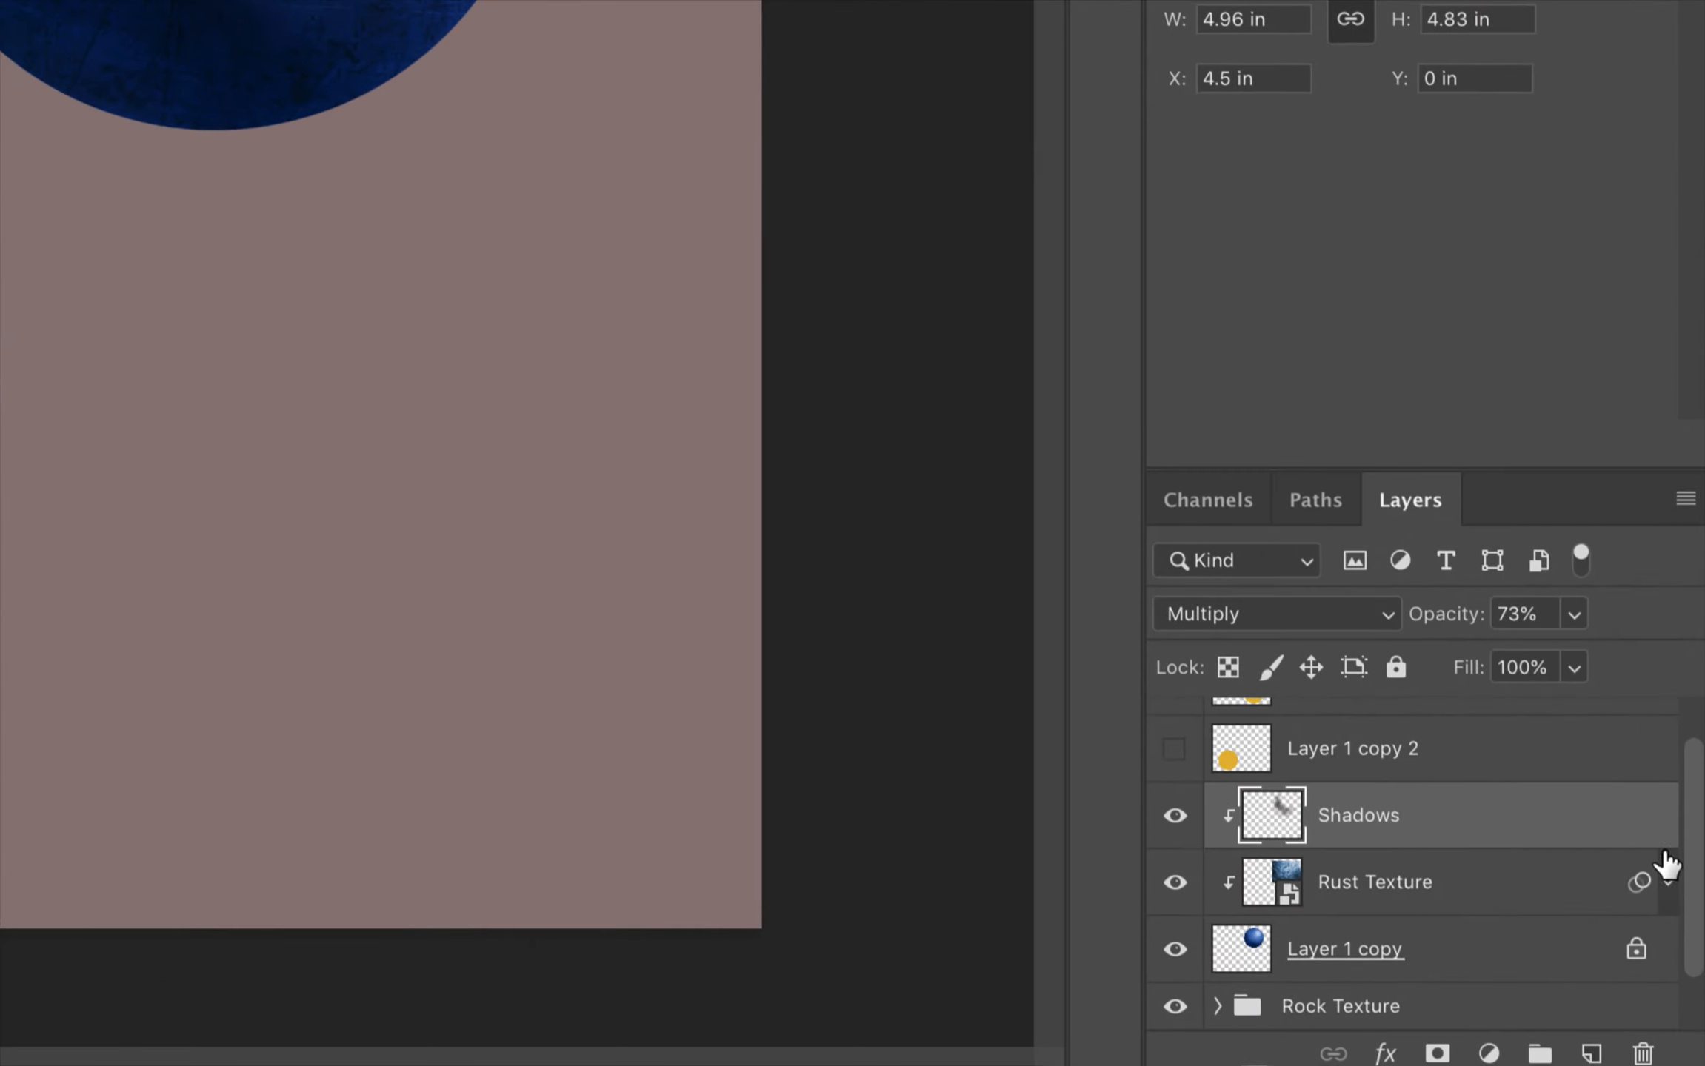
Step: Add another clipped layer above Shadows and open its name for editing
{"action": "left_click", "coordinate": [1592, 1053]}
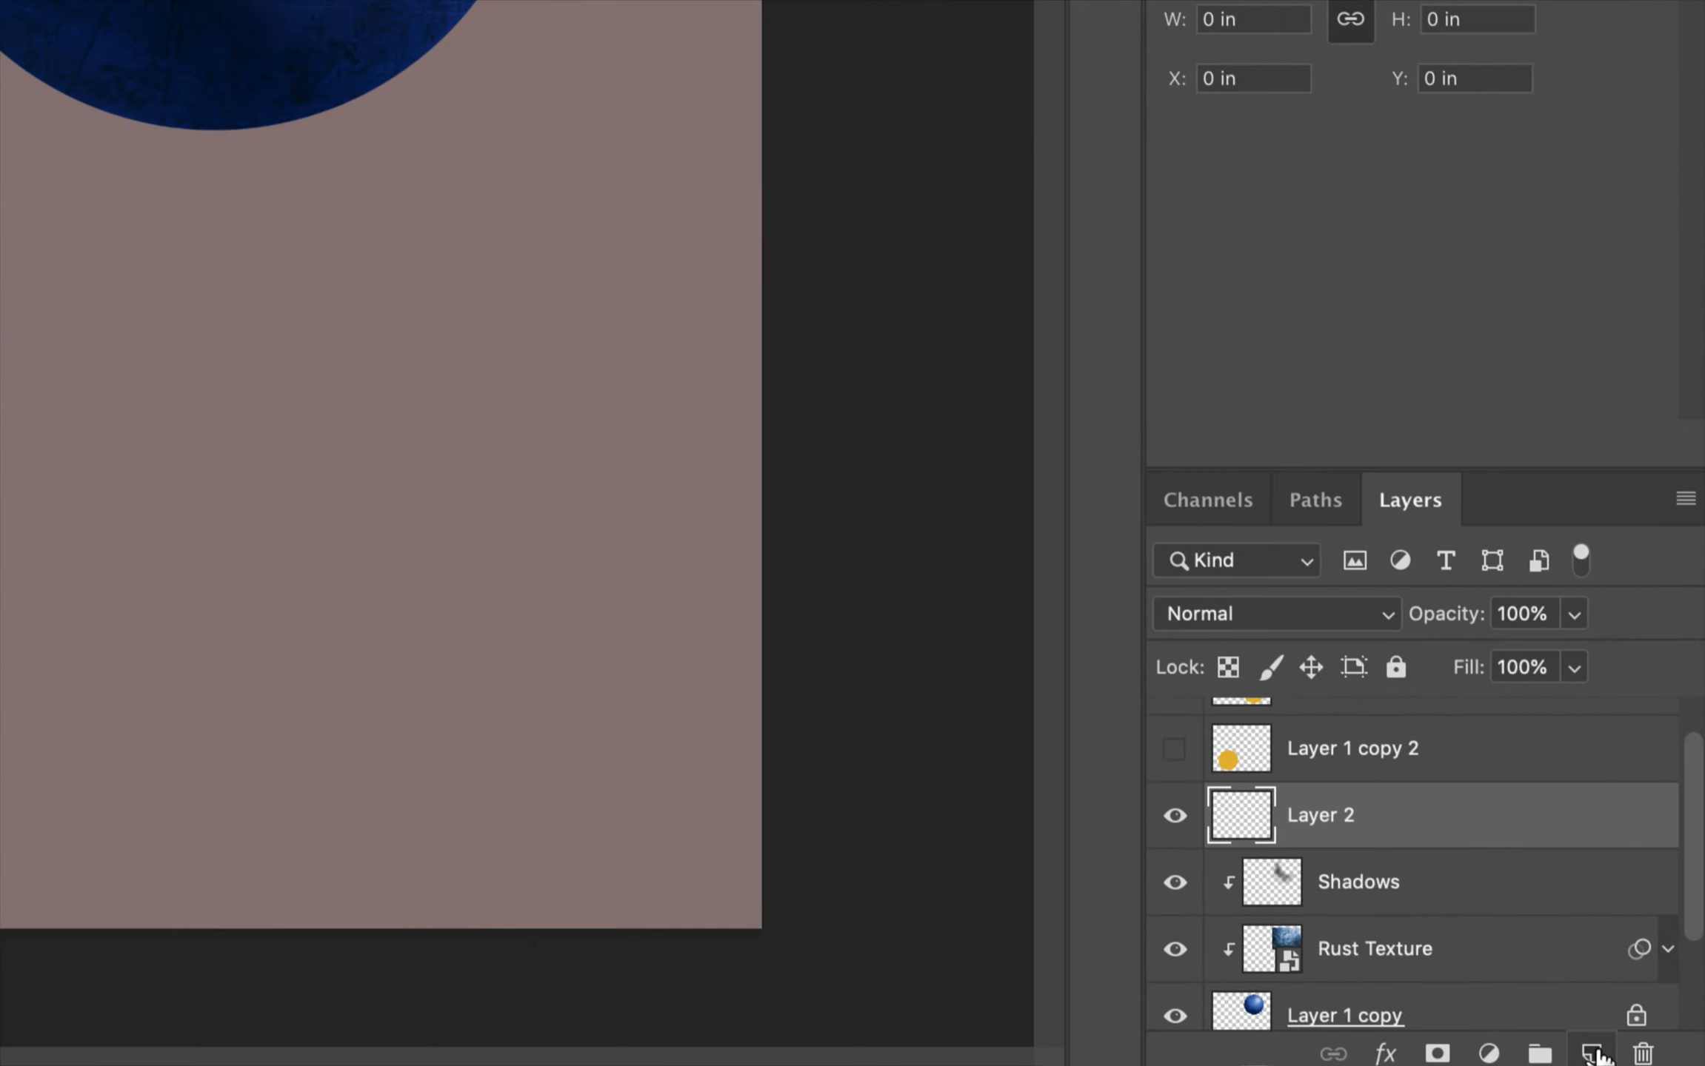
{"action": "left_click", "coordinate": [1362, 846], "text": "alt"}
{"action": "double_click", "coordinate": [1341, 818]}
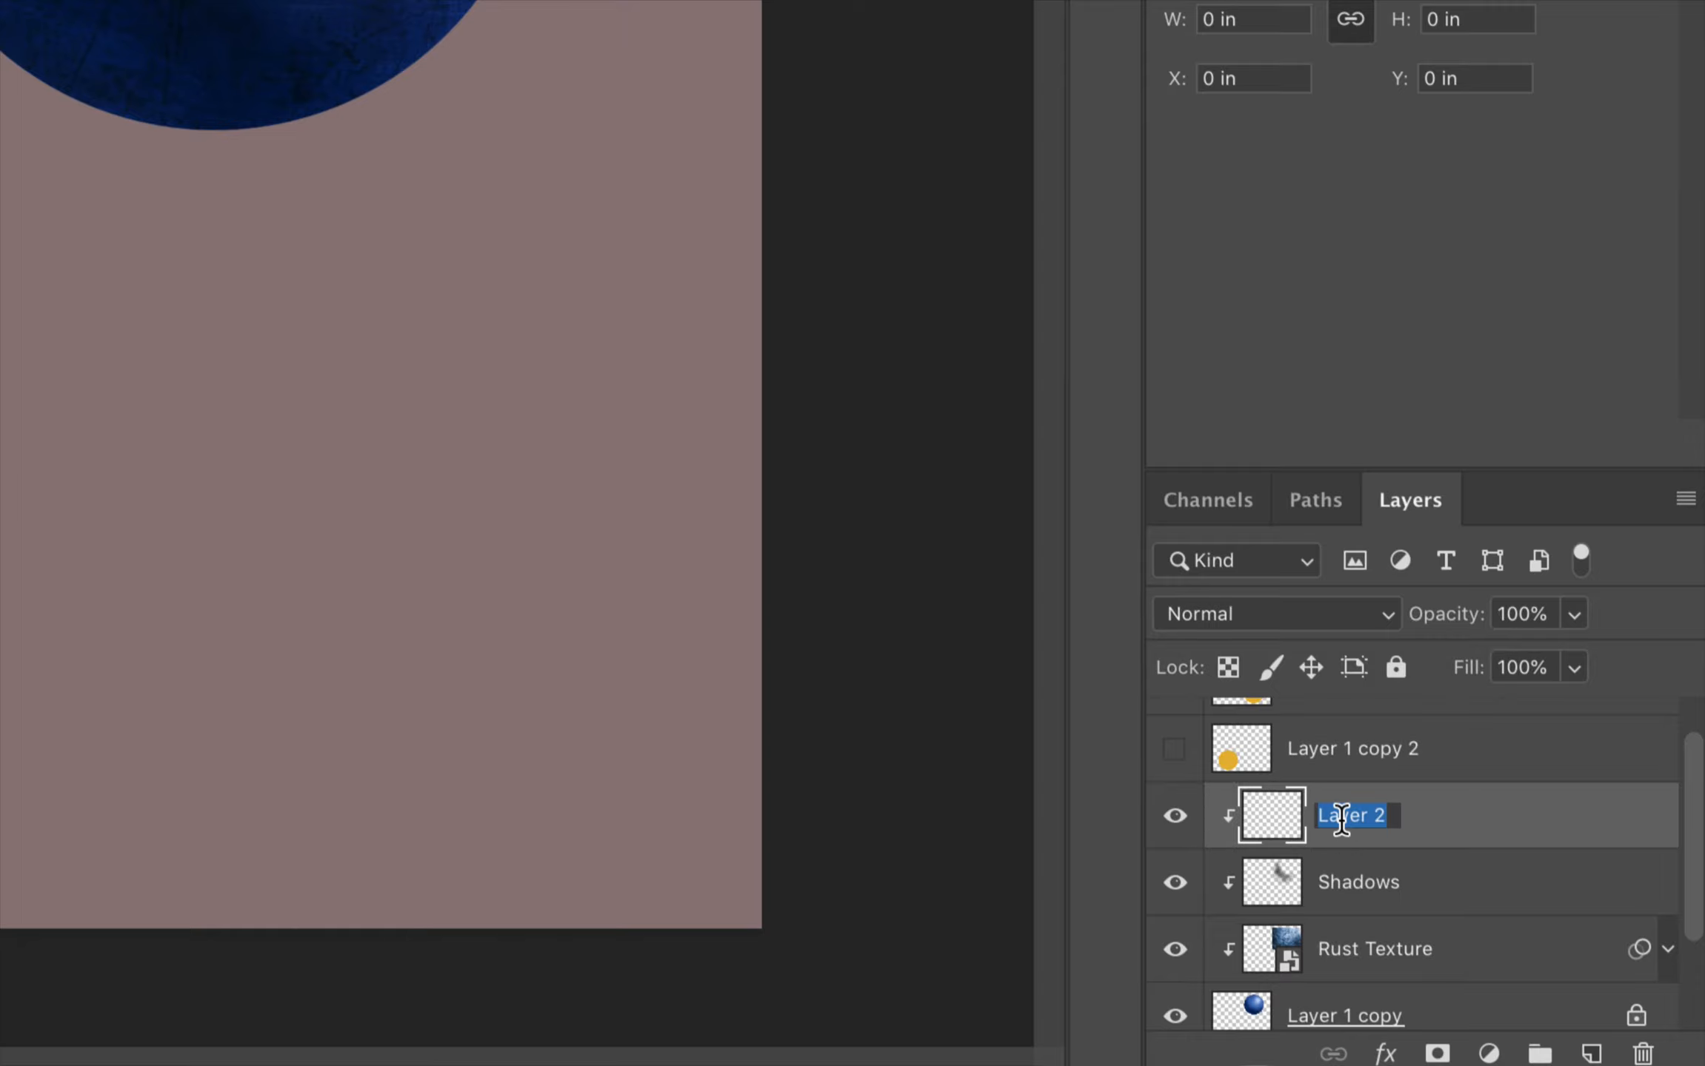